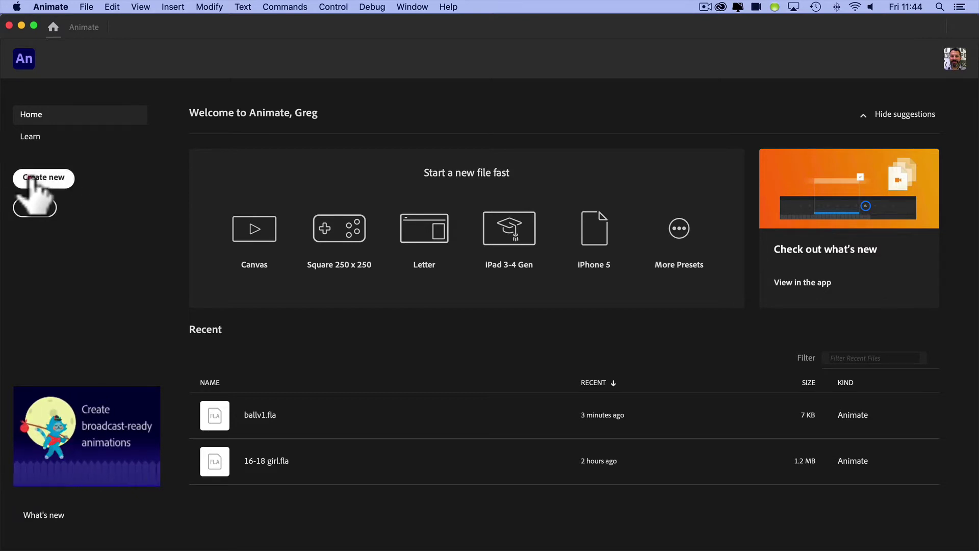
# Start a new document with the HD 1280 × 720 preset at 24 fps, ActionScript 3.0
pyautogui.click(45, 179)
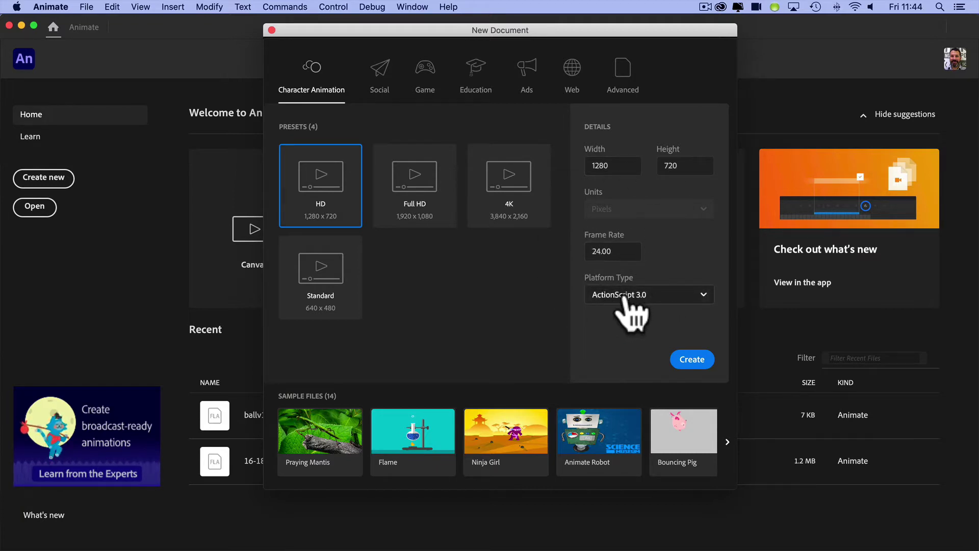
# Create the 1280 × 720 document, zoom the view to 75%, and set the stage colour to #999999
pyautogui.click(691, 358)
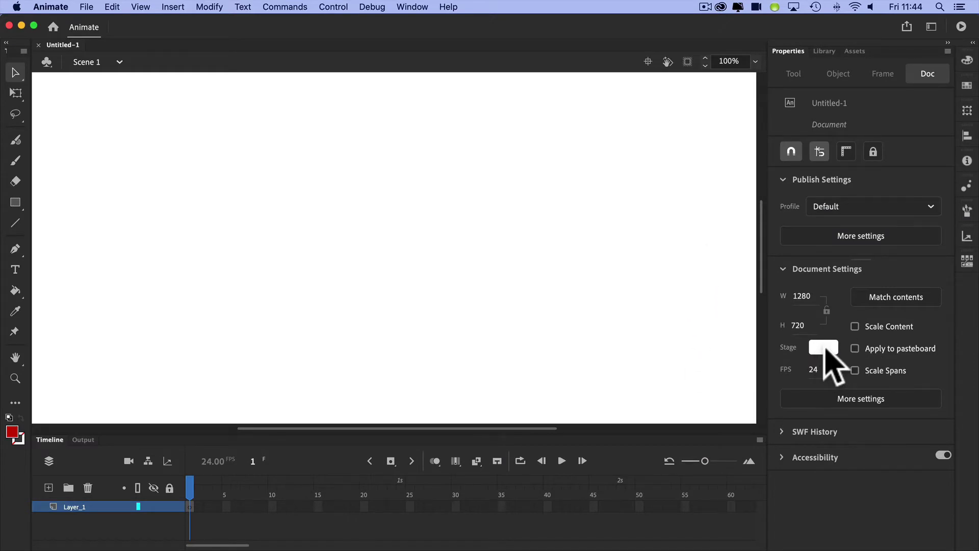
pyautogui.click(756, 61)
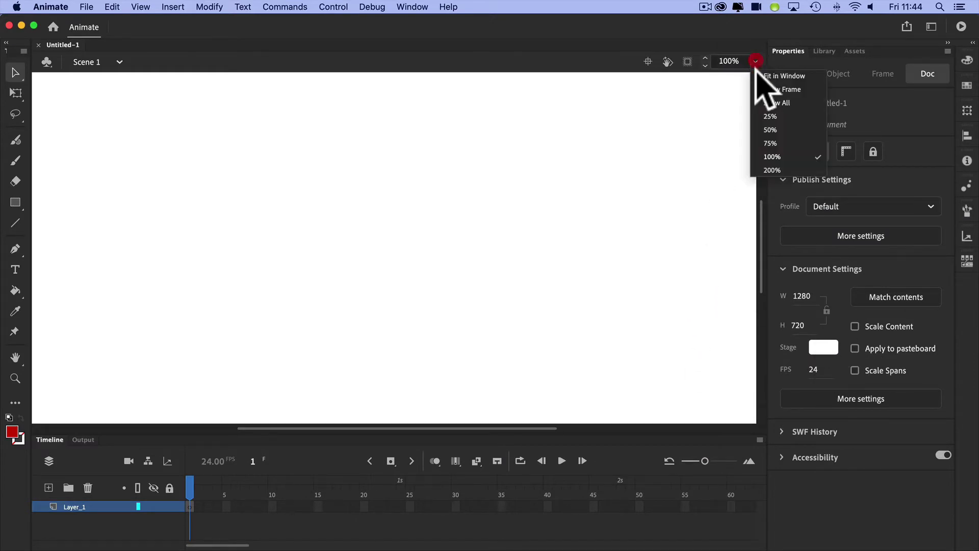
pyautogui.click(774, 142)
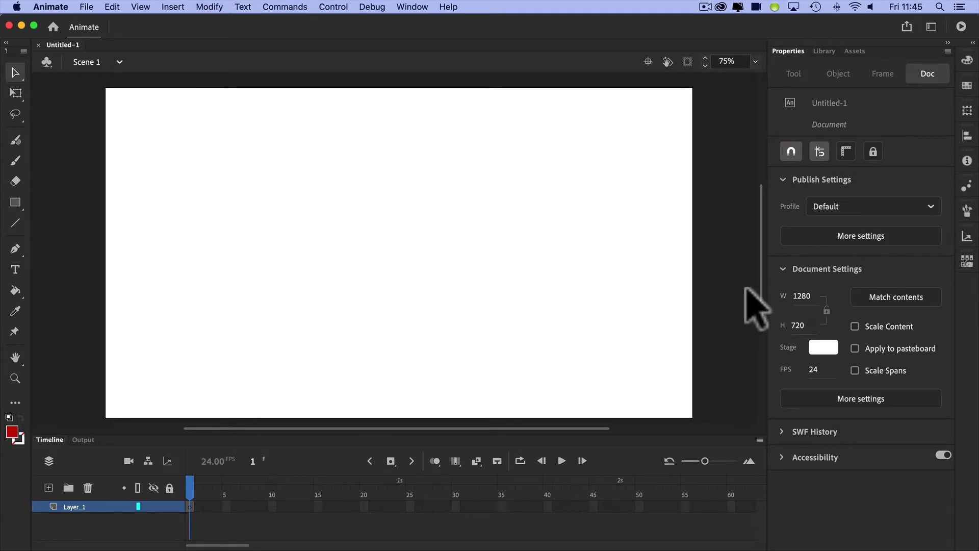
pyautogui.click(826, 348)
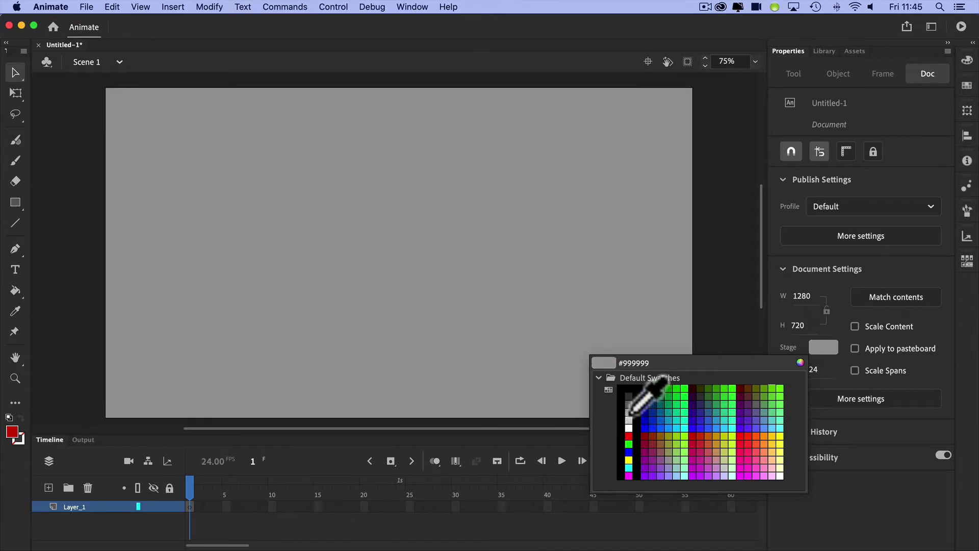
pyautogui.click(627, 411)
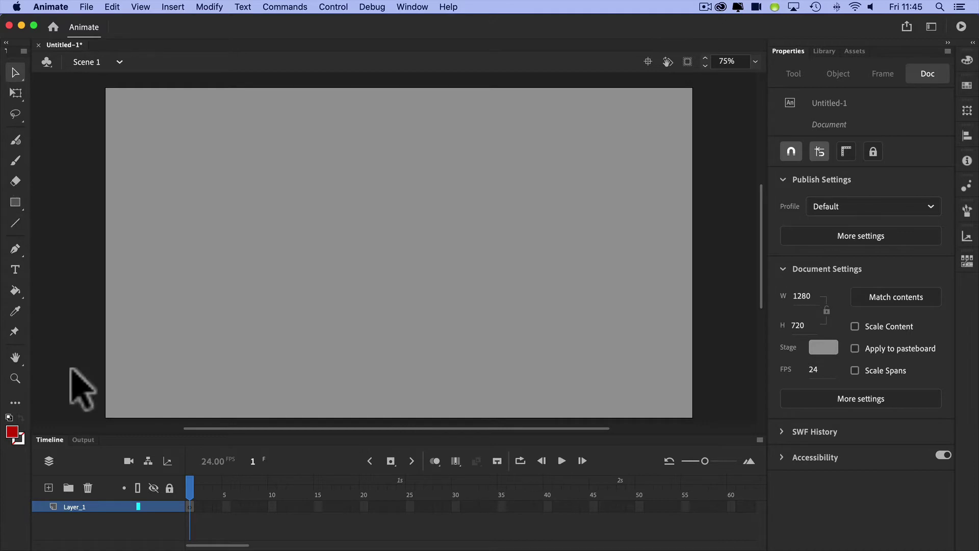
# Draw a bright green, strokeless square with the Rectangle Tool just left of the stage
pyautogui.click(11, 432)
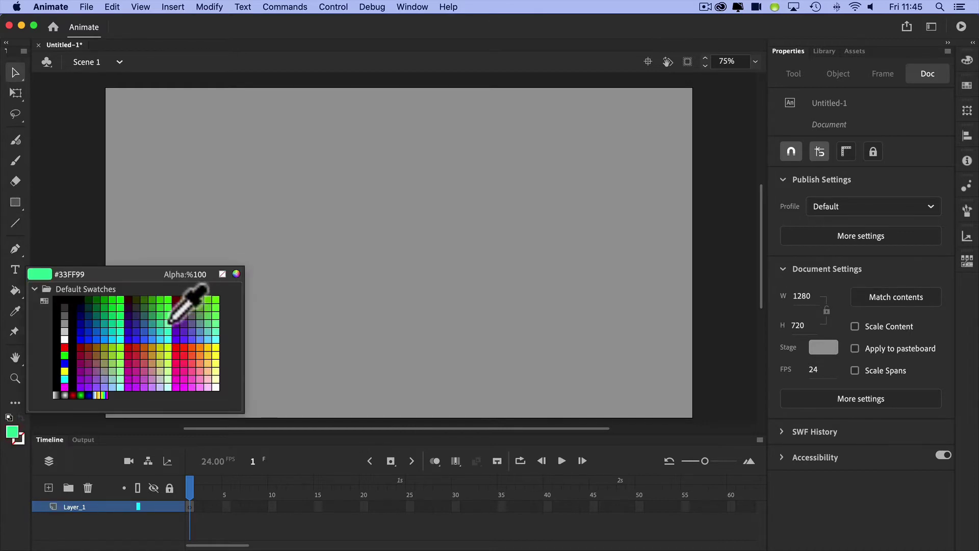
pyautogui.click(169, 317)
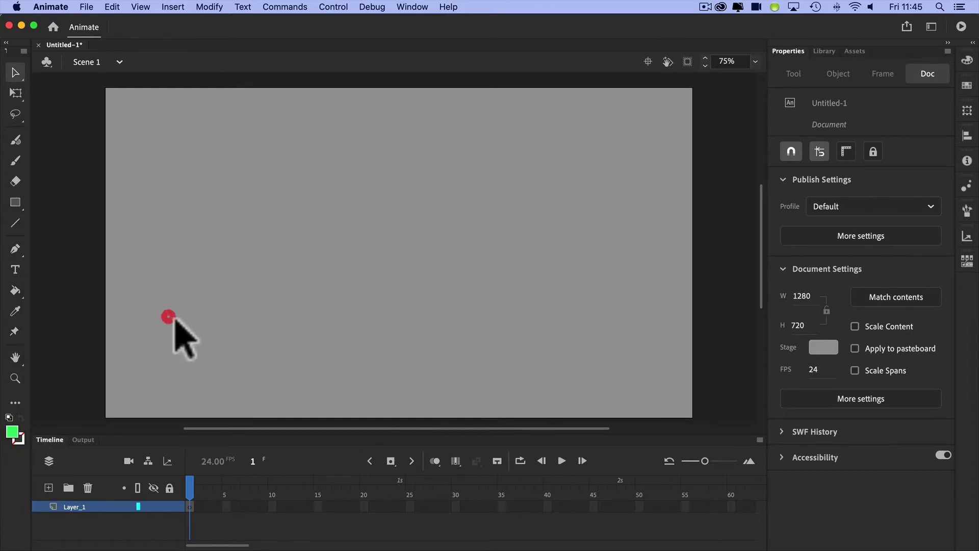
pyautogui.click(14, 202)
pyautogui.click(14, 202)
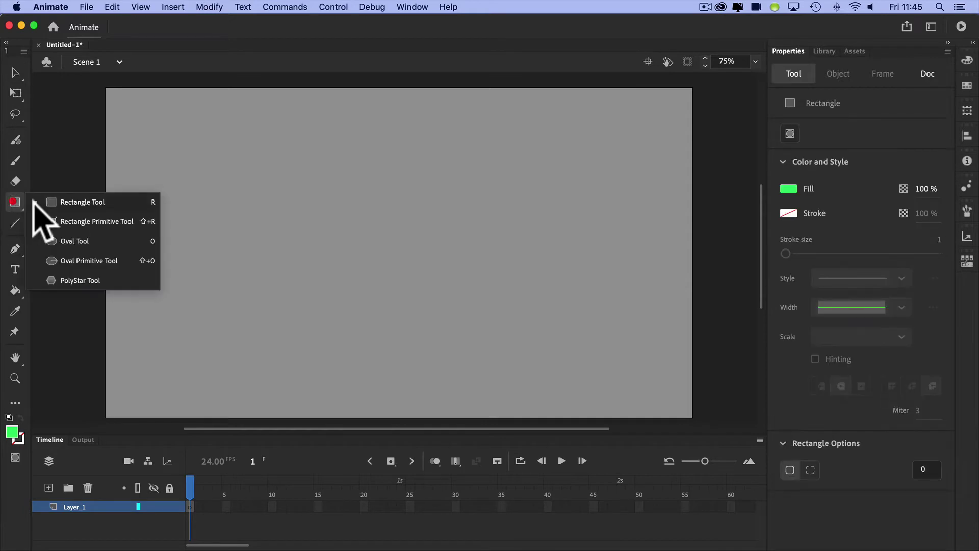
pyautogui.click(78, 201)
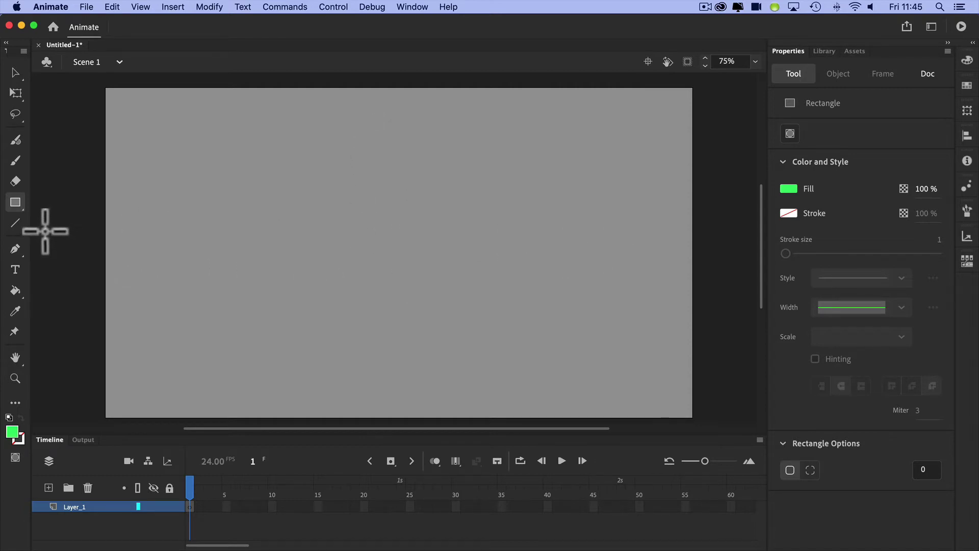
pyautogui.moveTo(44, 230); pyautogui.dragTo(84, 269)
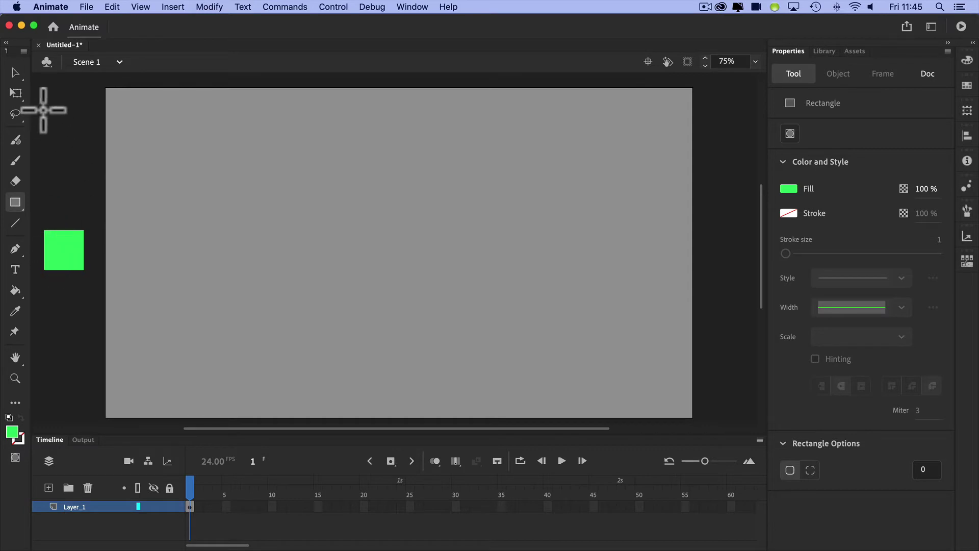
# Nudge the green square slightly to the right
pyautogui.click(15, 72)
pyautogui.click(62, 250)
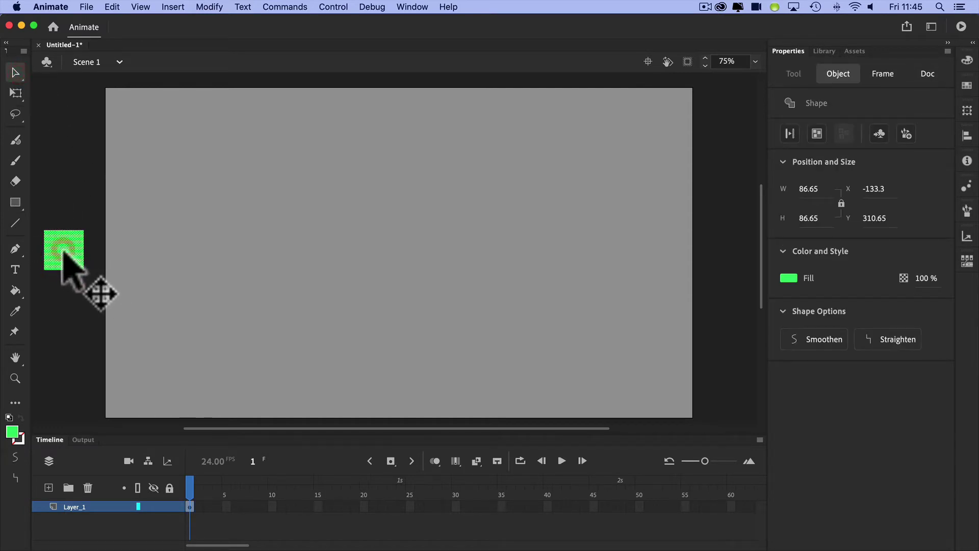
pyautogui.moveTo(64, 250); pyautogui.dragTo(76, 250)
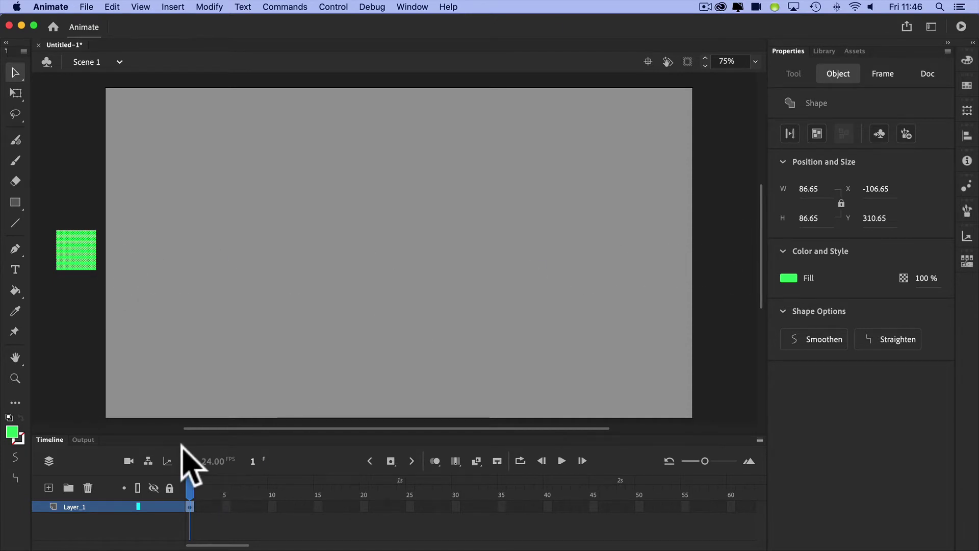
# Rename Layer_1 to 'Green_square' and select its frame 24
pyautogui.doubleClick(71, 504)
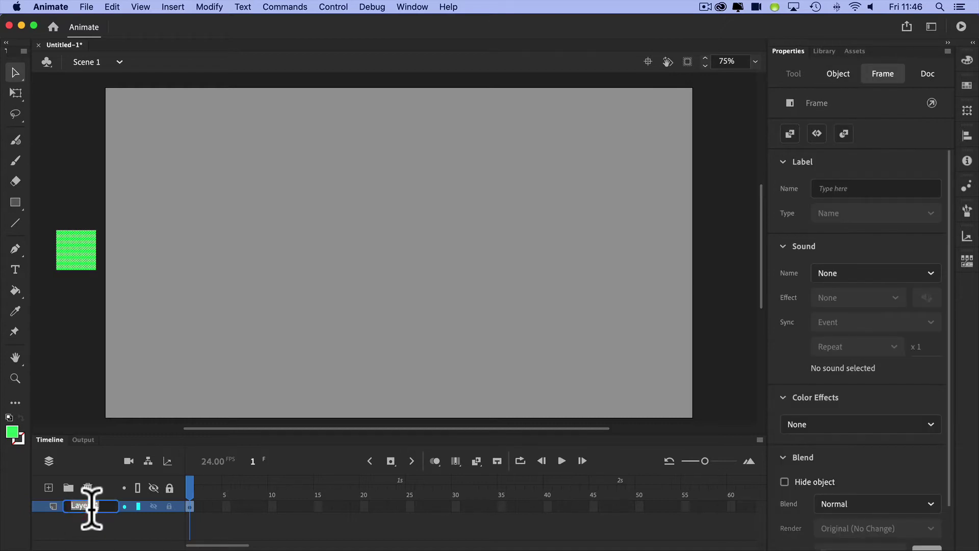
pyautogui.write('Green_square')
pyautogui.press('Return')
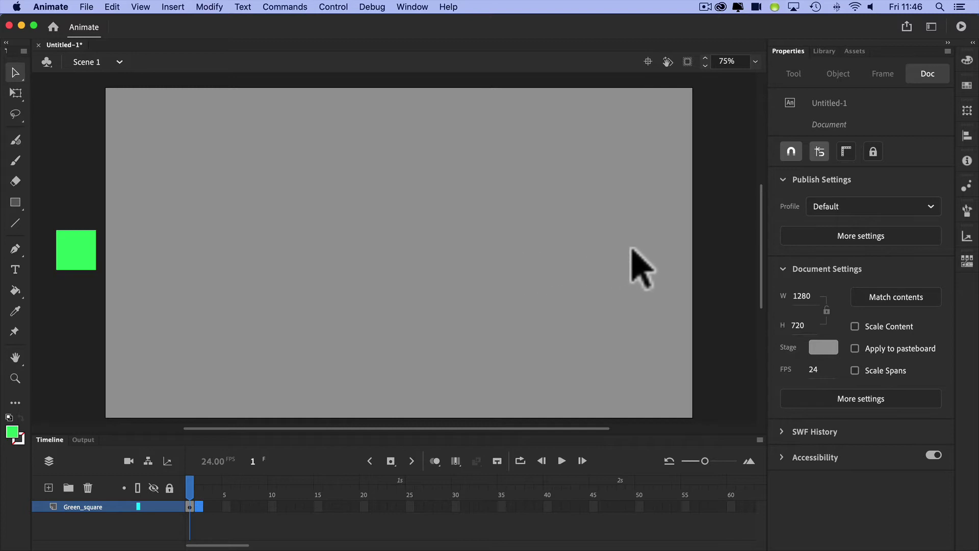
pyautogui.click(400, 506)
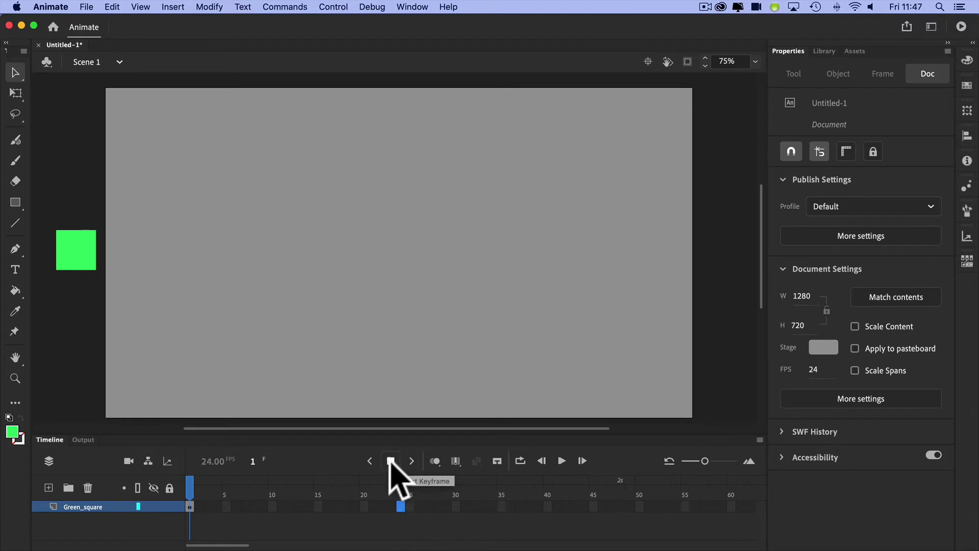
# Insert a keyframe at frame 24 on Green_square and scrub the timeline
pyautogui.click(390, 461)
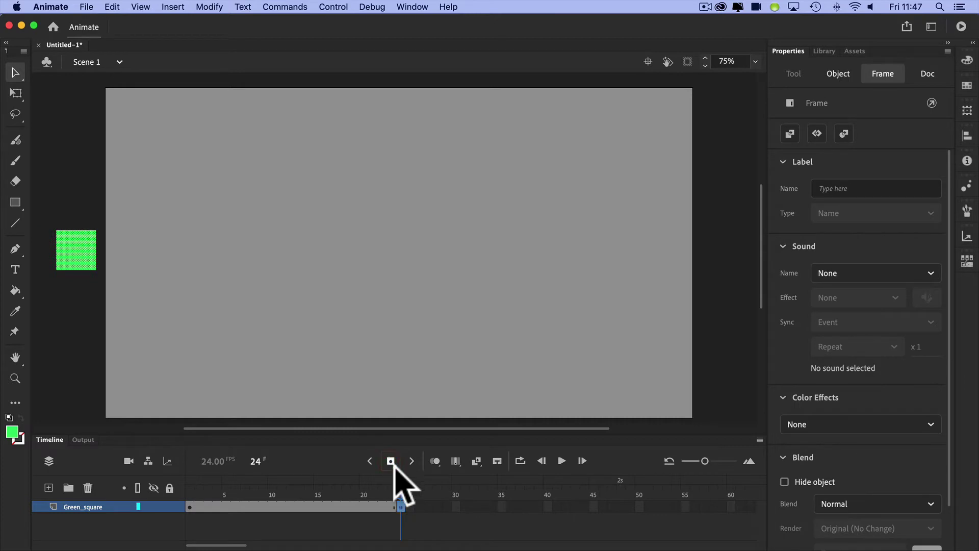
pyautogui.moveTo(401, 483); pyautogui.dragTo(183, 494)
pyautogui.click(189, 506)
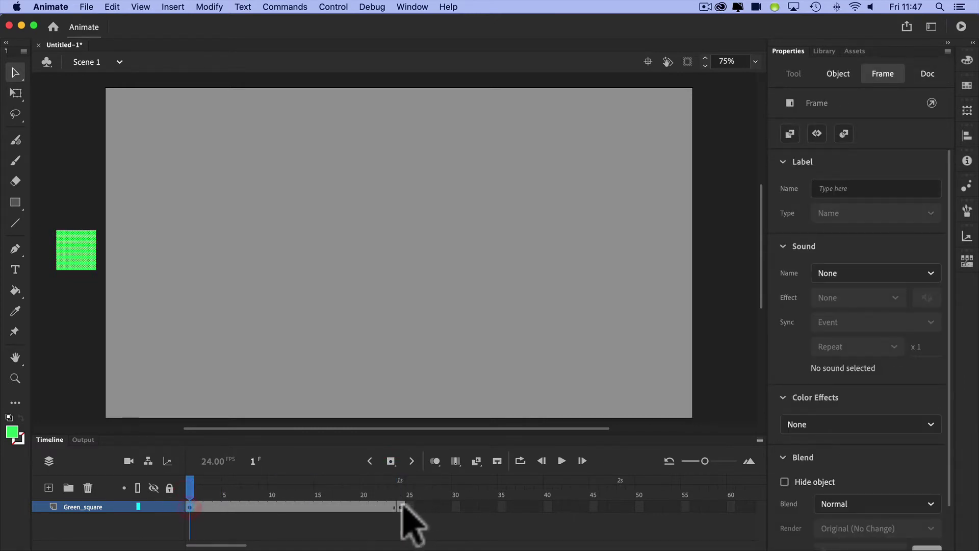
pyautogui.click(401, 506)
pyautogui.moveTo(185, 484); pyautogui.dragTo(363, 493)
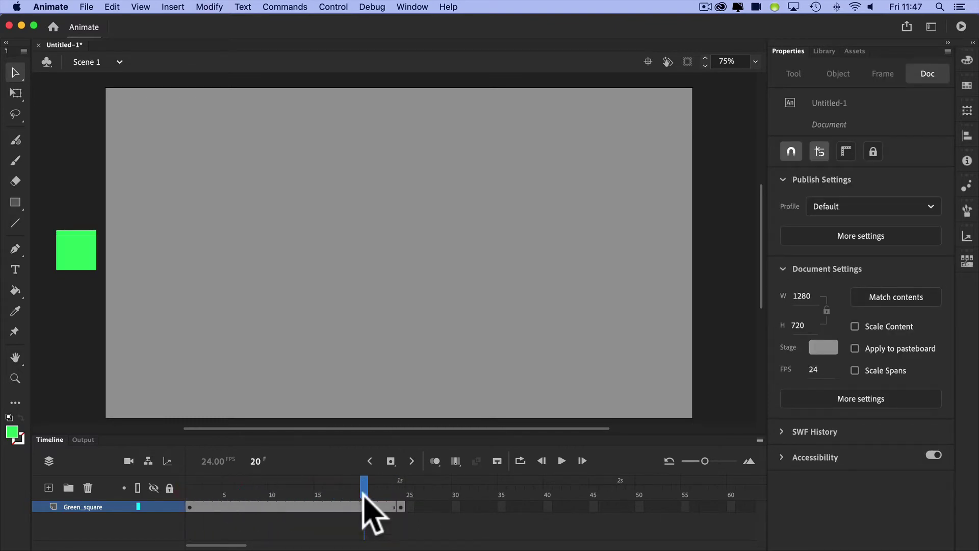
# At frame 24, move the green square past the stage's right edge, then close the test preview
pyautogui.click(400, 506)
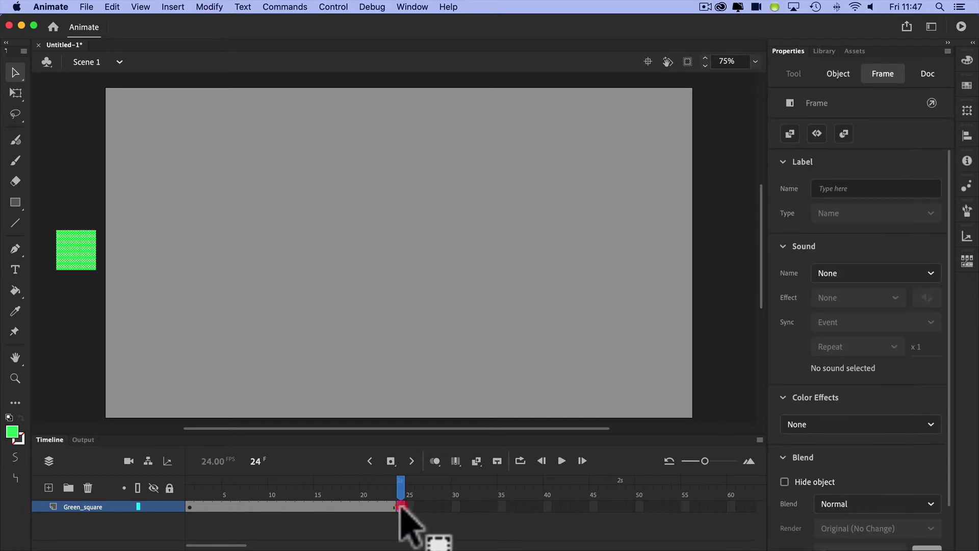
pyautogui.click(77, 240)
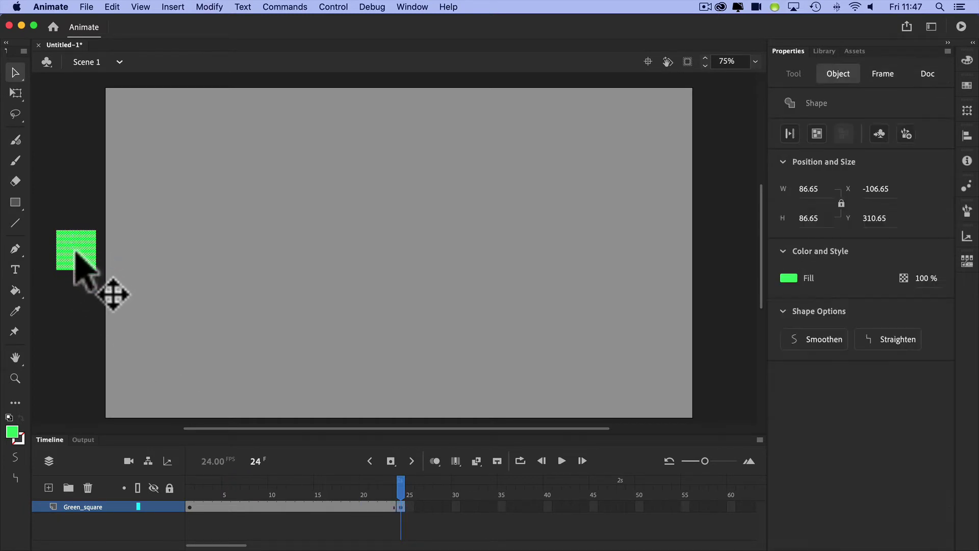
pyautogui.moveTo(77, 240); pyautogui.dragTo(725, 252)
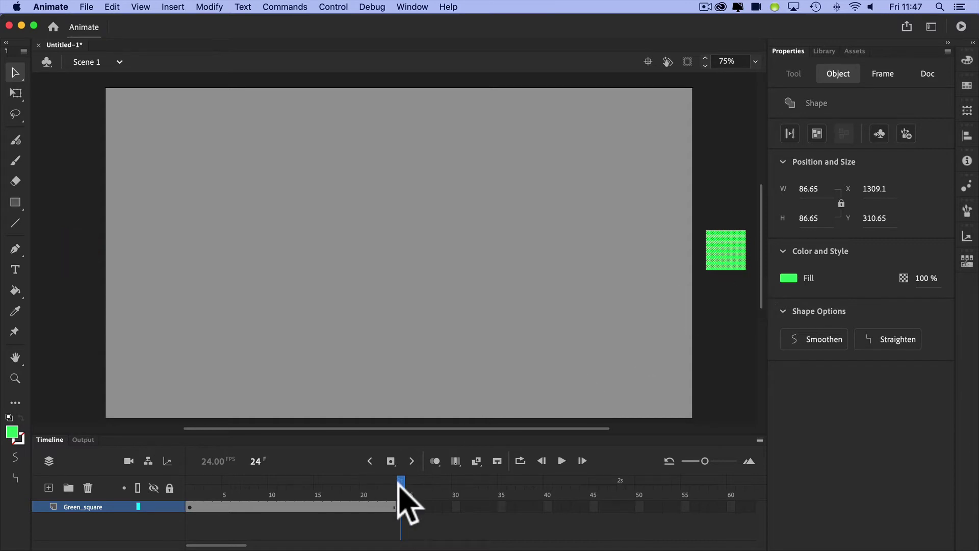
pyautogui.moveTo(398, 482); pyautogui.dragTo(300, 497)
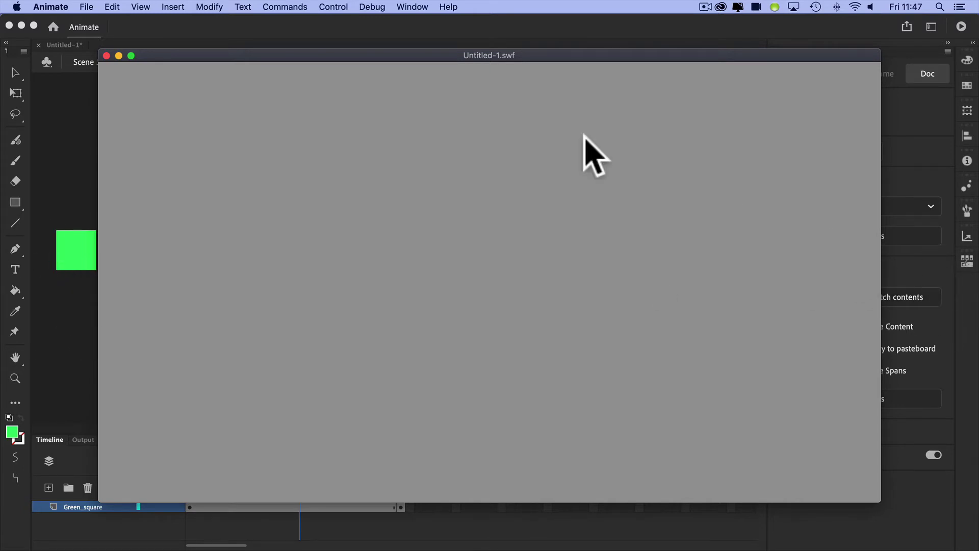
pyautogui.click(106, 55)
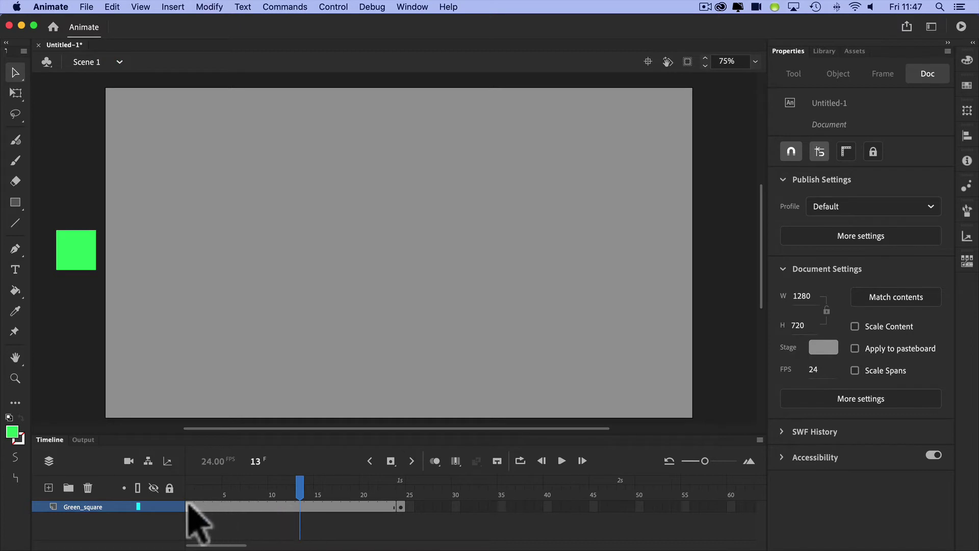
# Create a classic tween across frames 1–24, accepting conversion of the square to a symbol
pyautogui.rightClick(284, 505)
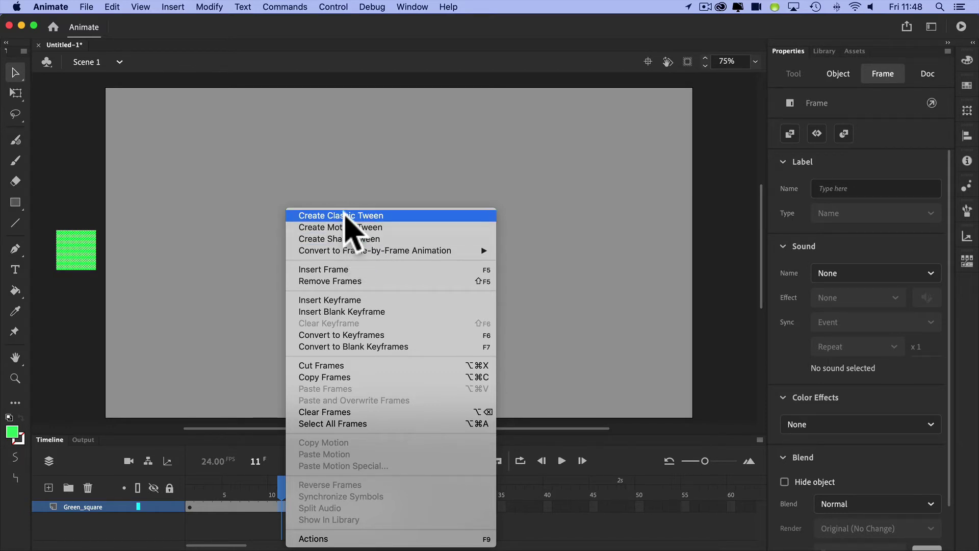
pyautogui.click(371, 215)
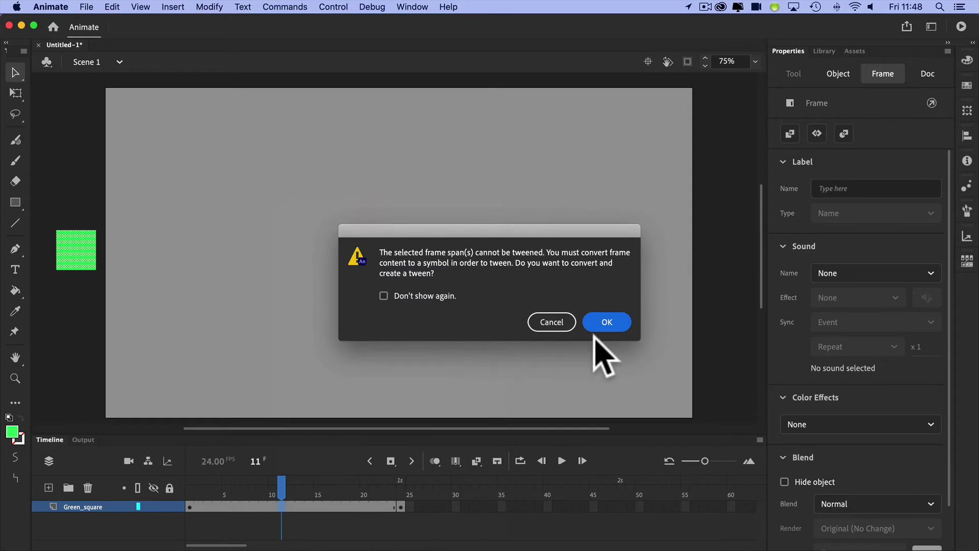
pyautogui.click(614, 322)
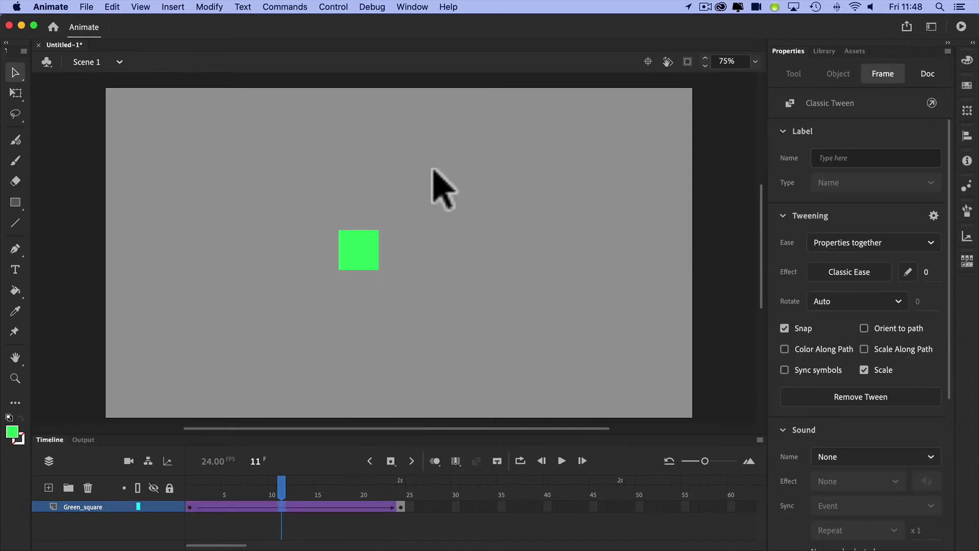
# Scrub the tween from frame 1 and play it in a test movie
pyautogui.moveTo(281, 485); pyautogui.dragTo(189, 494)
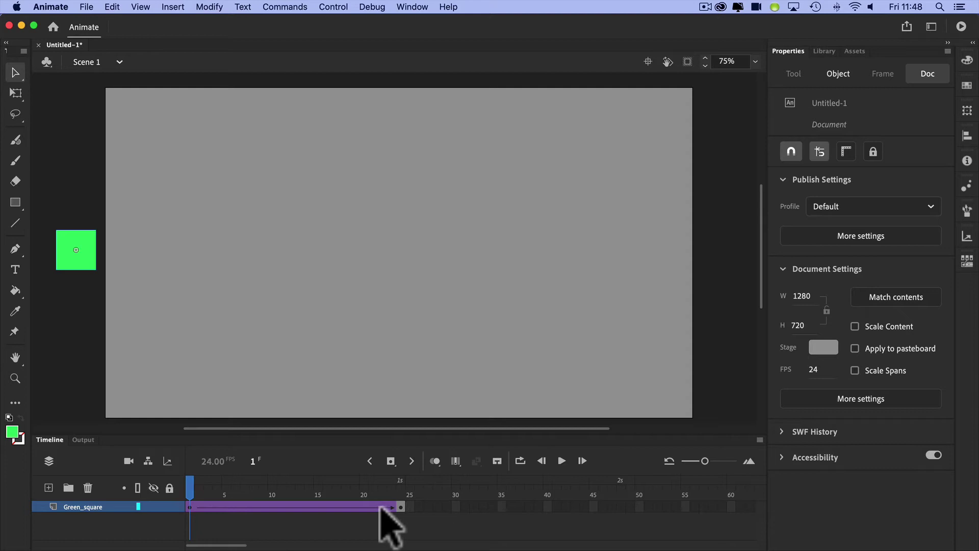
pyautogui.moveTo(187, 486)
pyautogui.mouseDown()
pyautogui.moveTo(397, 487)
pyautogui.moveTo(201, 498)
pyautogui.moveTo(353, 497)
pyautogui.moveTo(242, 498)
pyautogui.moveTo(313, 500)
pyautogui.moveTo(352, 496)
pyautogui.moveTo(190, 498)
pyautogui.moveTo(380, 499)
pyautogui.moveTo(362, 502)
pyautogui.moveTo(185, 500)
pyautogui.mouseUp()
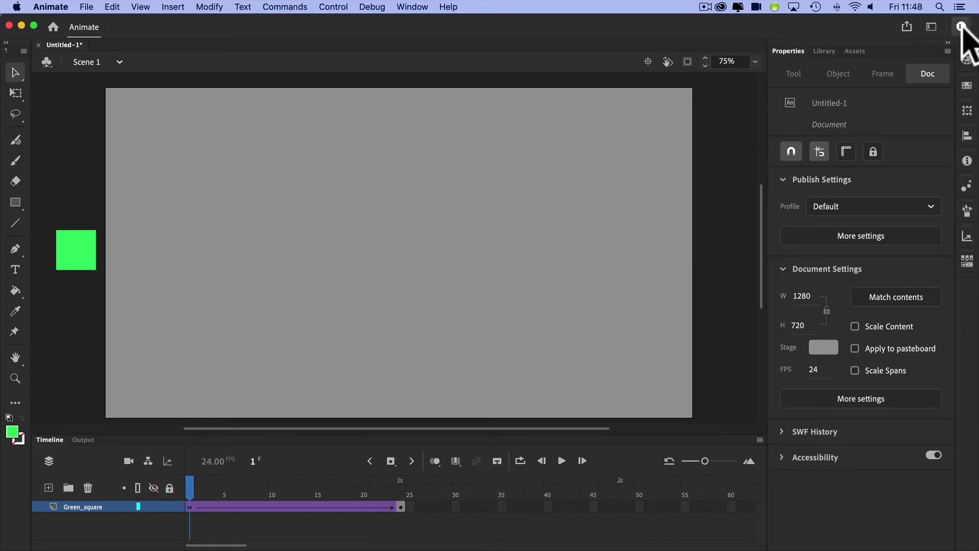
pyautogui.click(961, 27)
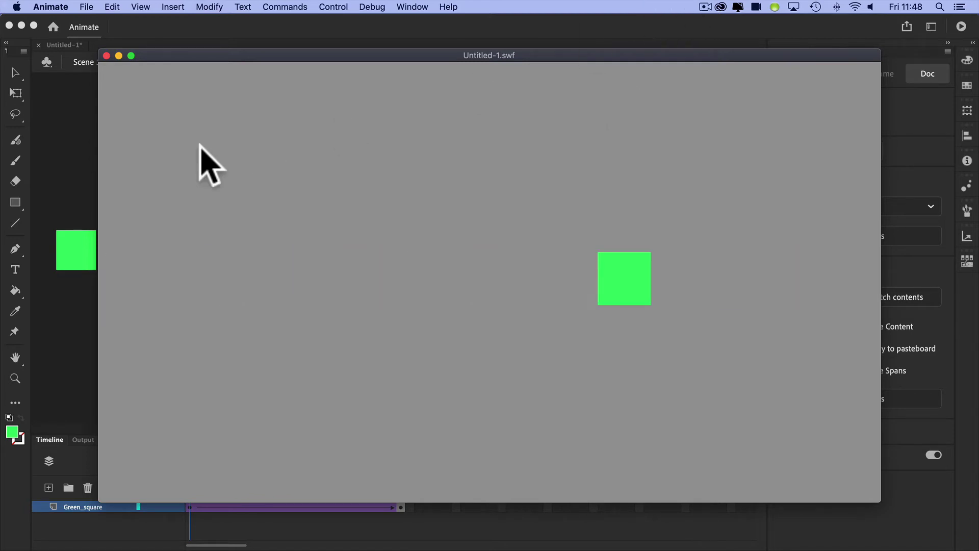
pyautogui.click(106, 56)
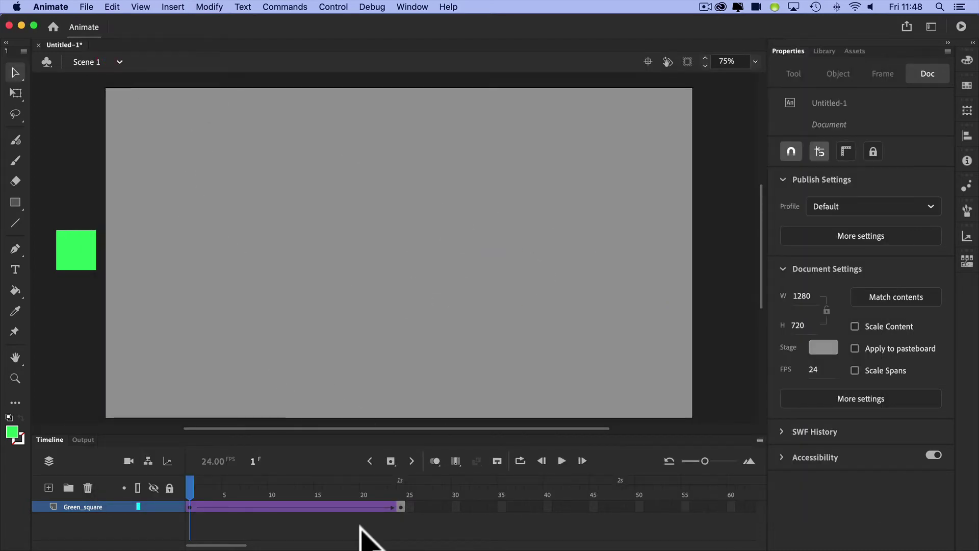
# Move the Green_square end keyframe from frame 24 to frame 48 and test the longer tween
pyautogui.moveTo(191, 491); pyautogui.dragTo(189, 518)
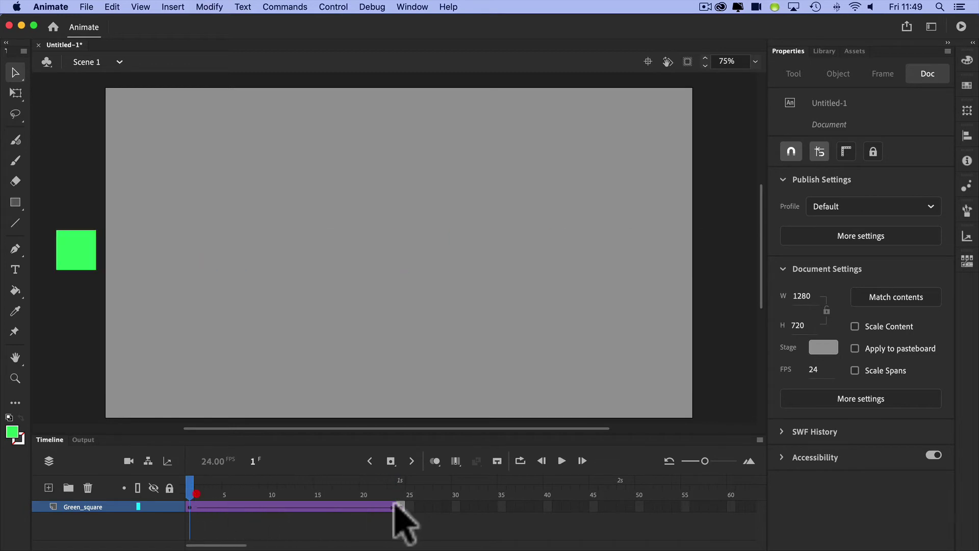
pyautogui.click(401, 506)
pyautogui.moveTo(401, 506); pyautogui.dragTo(621, 507)
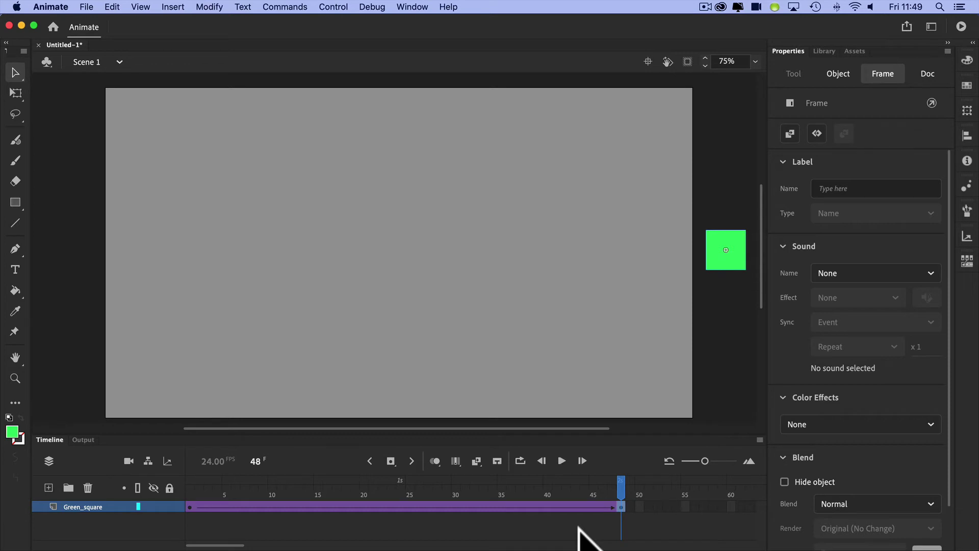
pyautogui.click(960, 26)
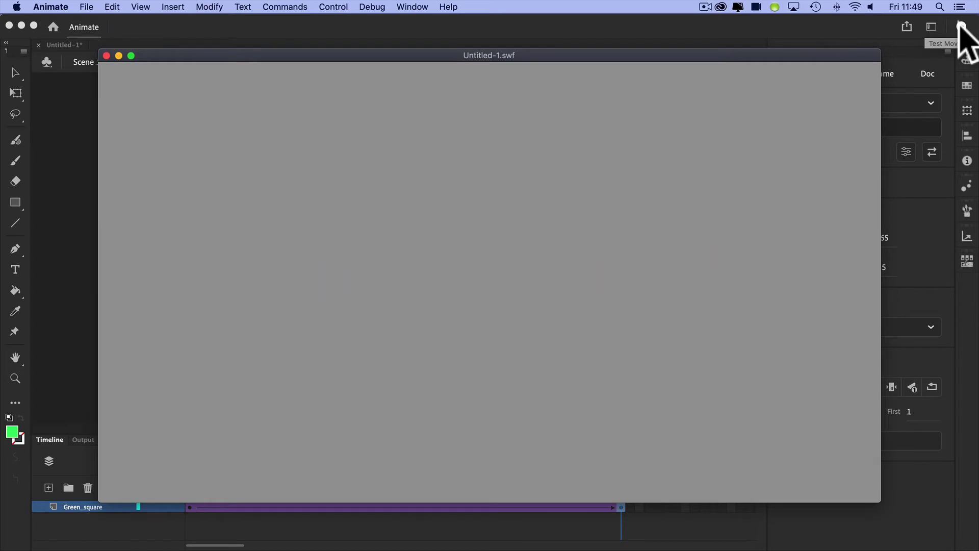
pyautogui.click(106, 55)
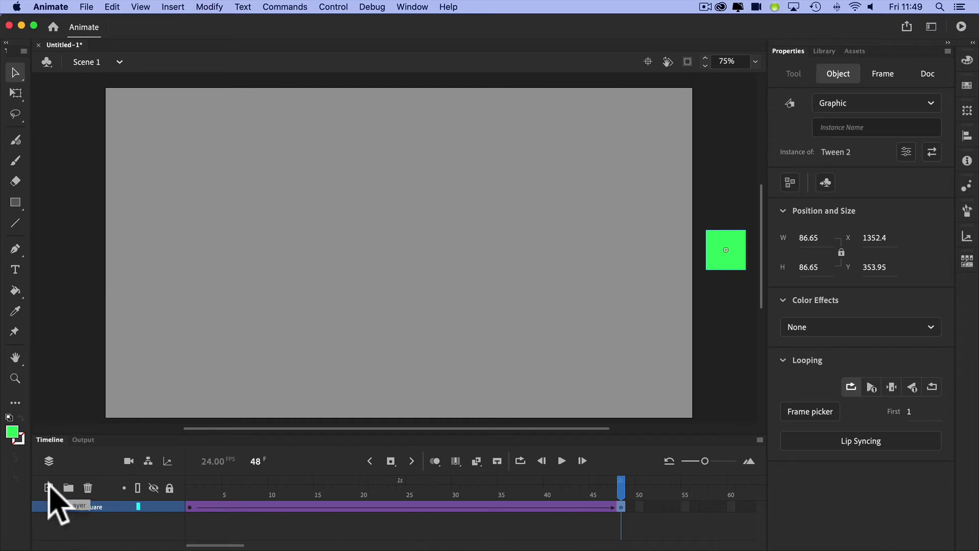
# Add a layer above Green_square named '1 sec', accept the corrected name '__sec', and return to frame 1
pyautogui.click(48, 488)
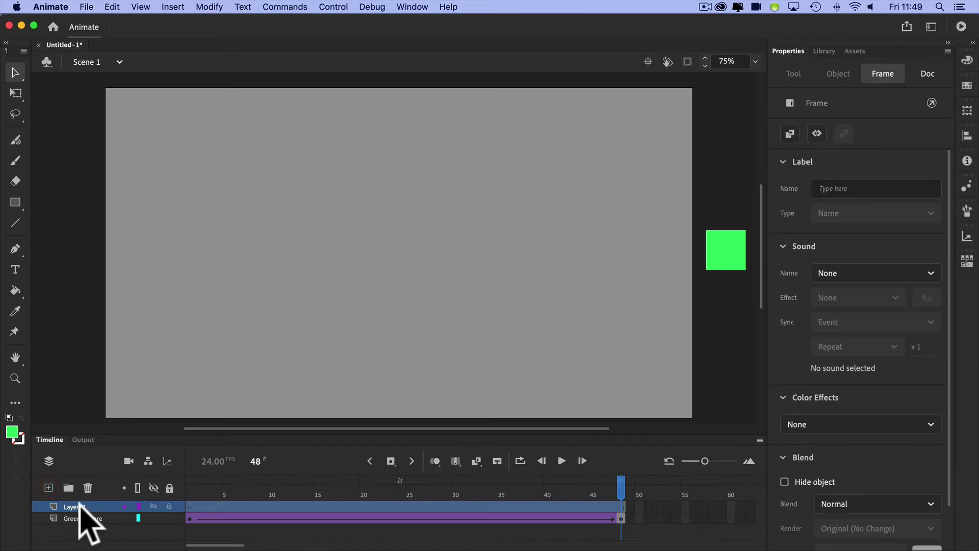
pyautogui.doubleClick(86, 506)
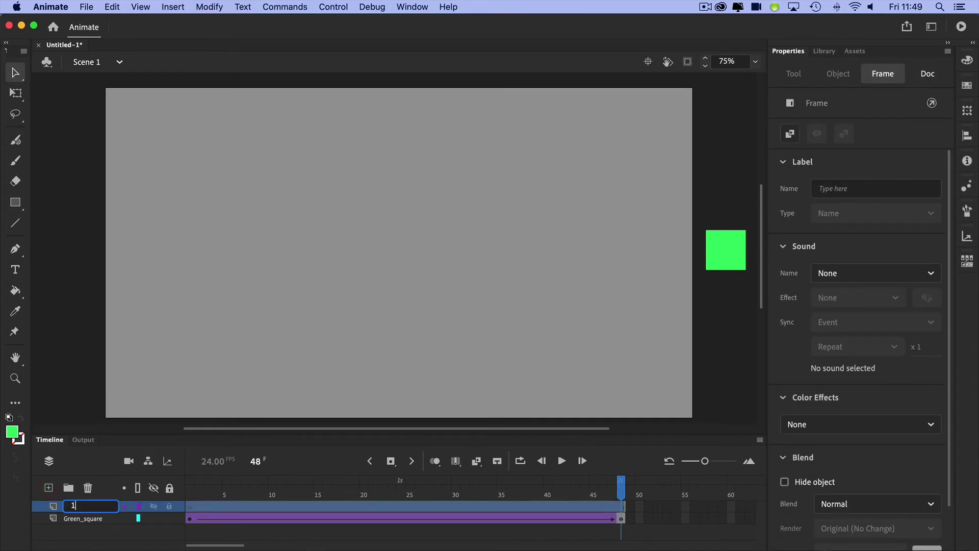
pyautogui.press('Return')
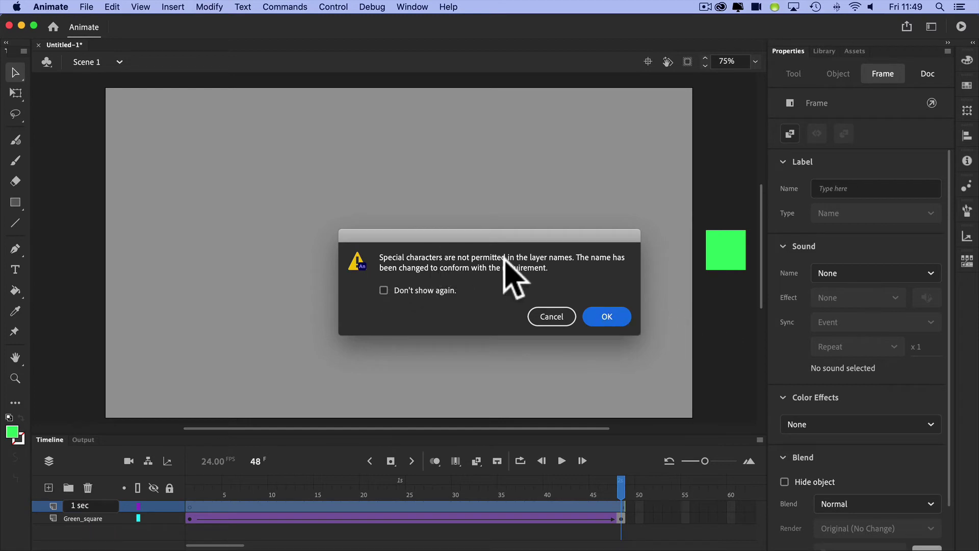
pyautogui.click(613, 315)
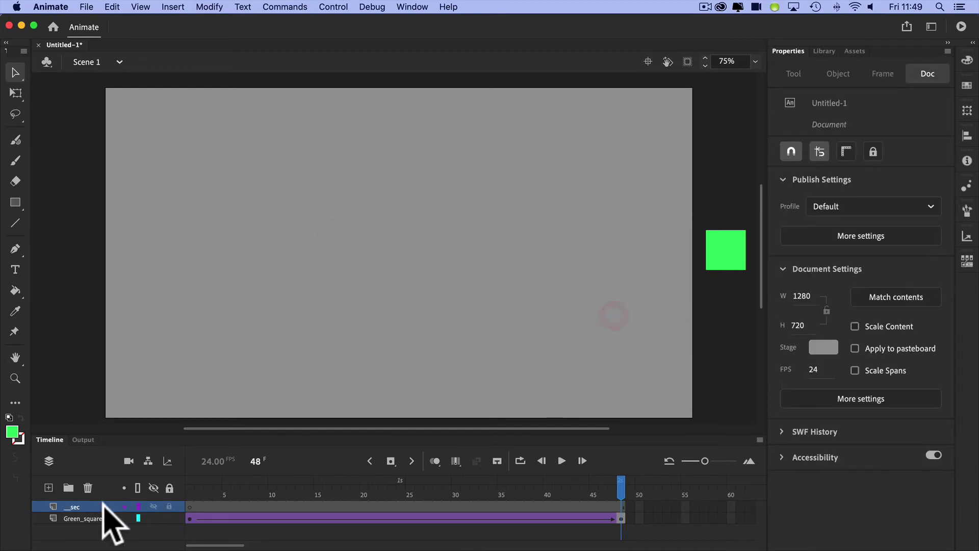
pyautogui.click(191, 507)
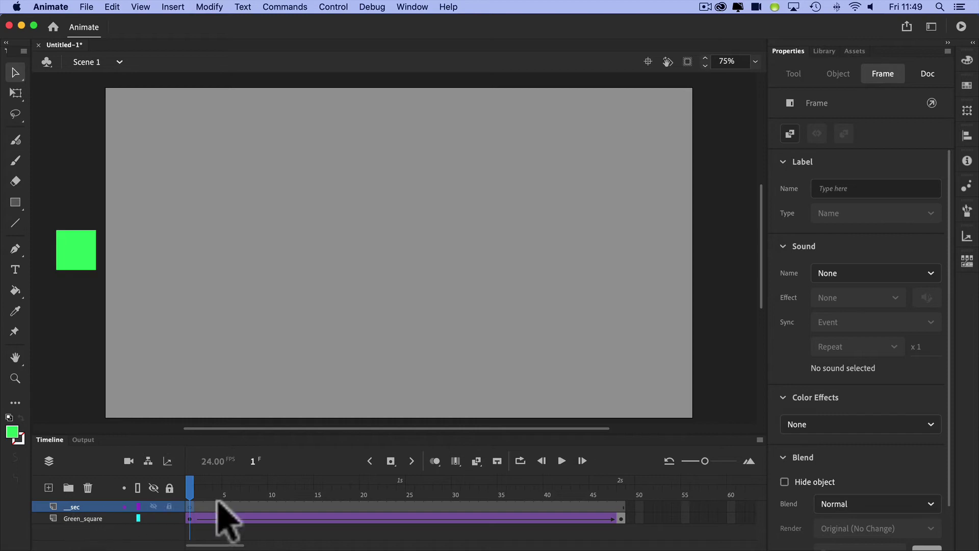
# Draw a 92.6 × 92.6 square on the pasteboard above the green square
pyautogui.click(15, 202)
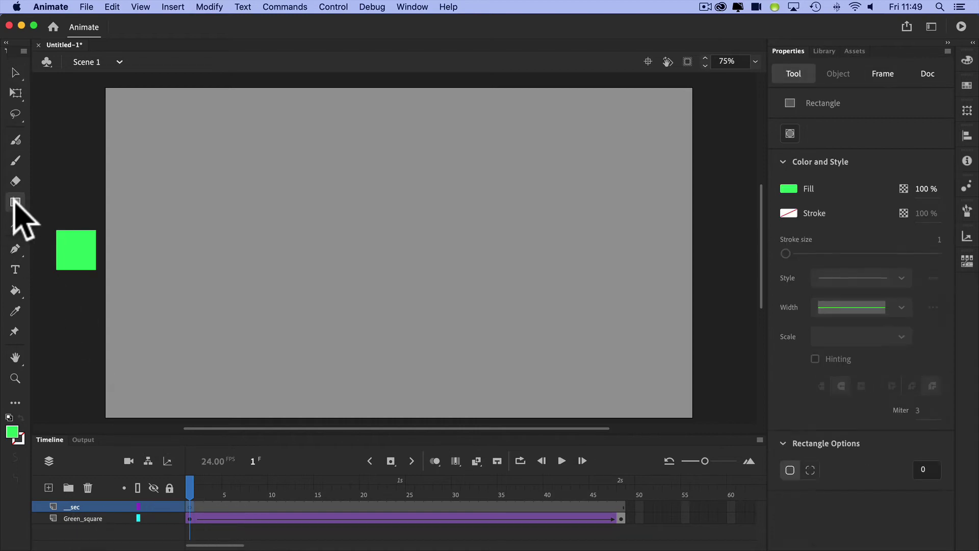
pyautogui.click(15, 203)
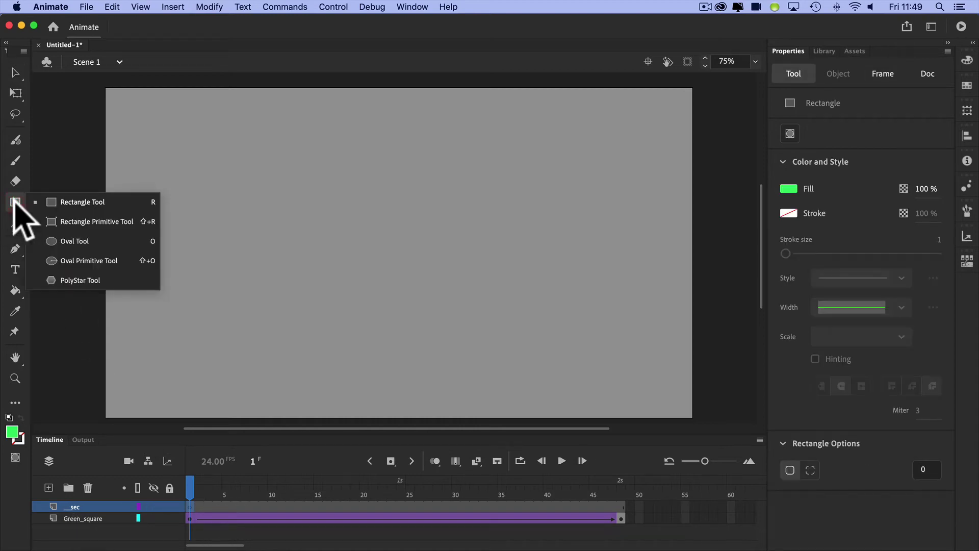
pyautogui.click(56, 202)
pyautogui.moveTo(53, 106); pyautogui.dragTo(95, 148)
# Change the new square's fill to red and deselect it
pyautogui.click(15, 72)
pyautogui.click(73, 135)
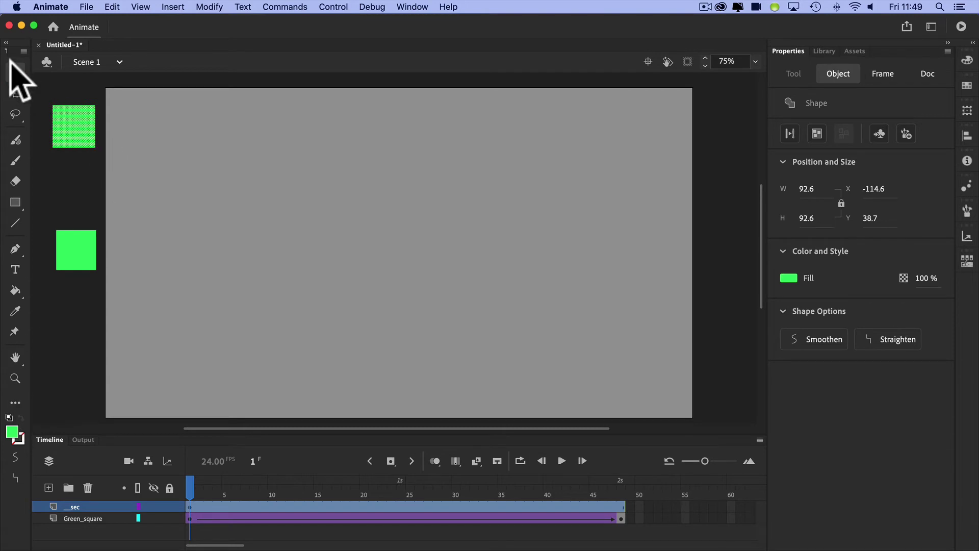
pyautogui.click(12, 433)
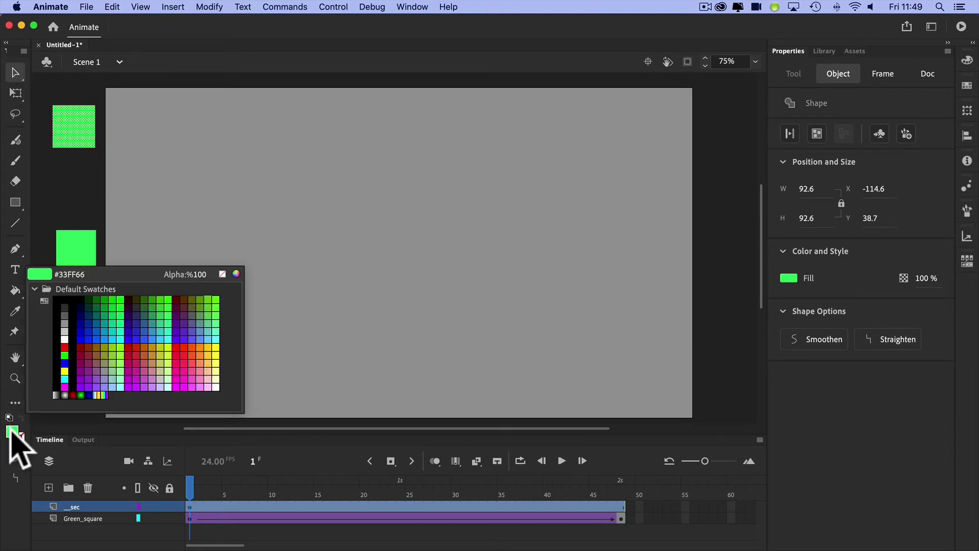
pyautogui.click(141, 347)
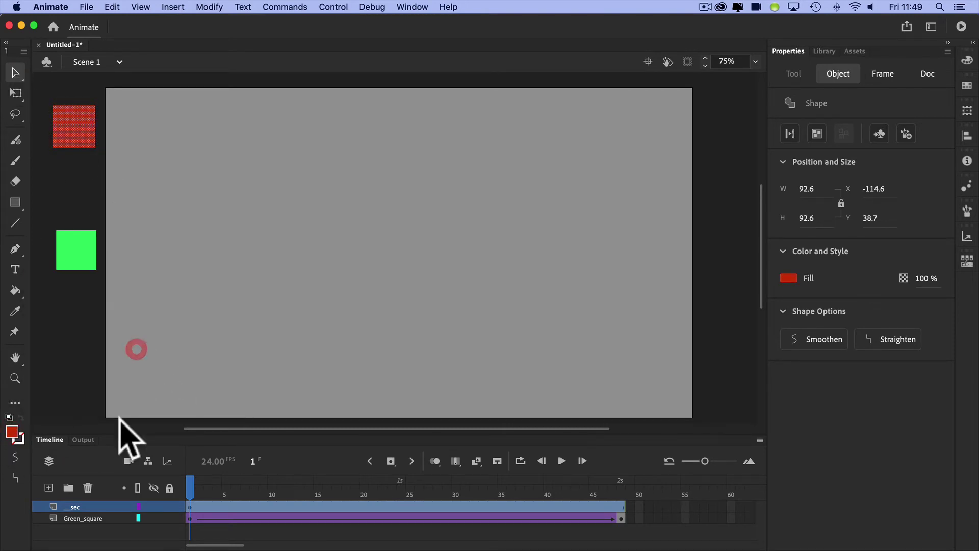
pyautogui.click(79, 176)
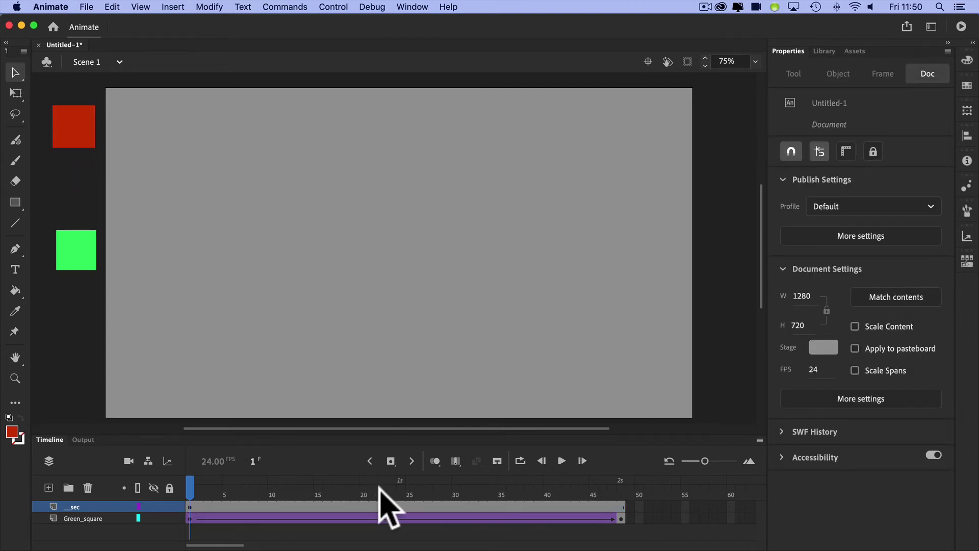
# Insert a keyframe at frame 23 on __sec and drag the red square past the stage's right edge
pyautogui.click(399, 506)
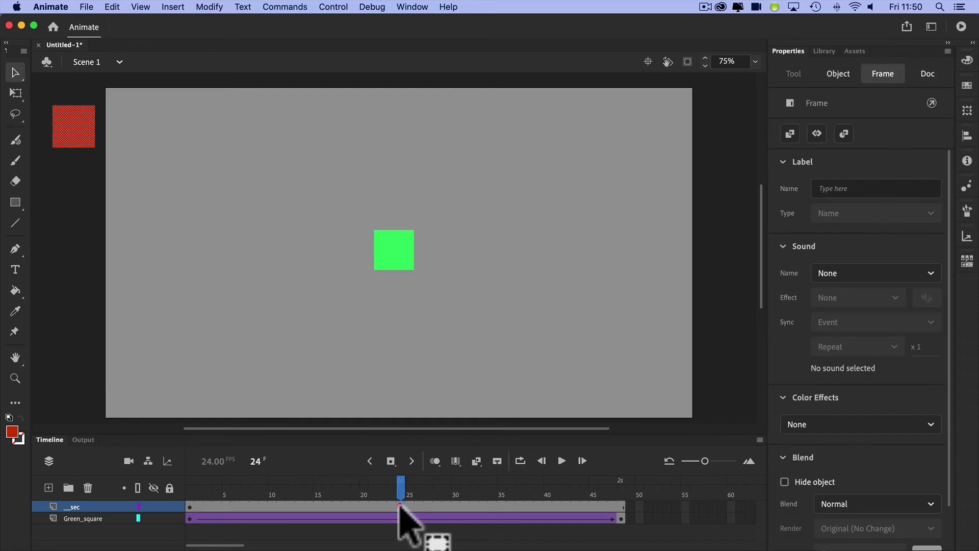
pyautogui.click(393, 507)
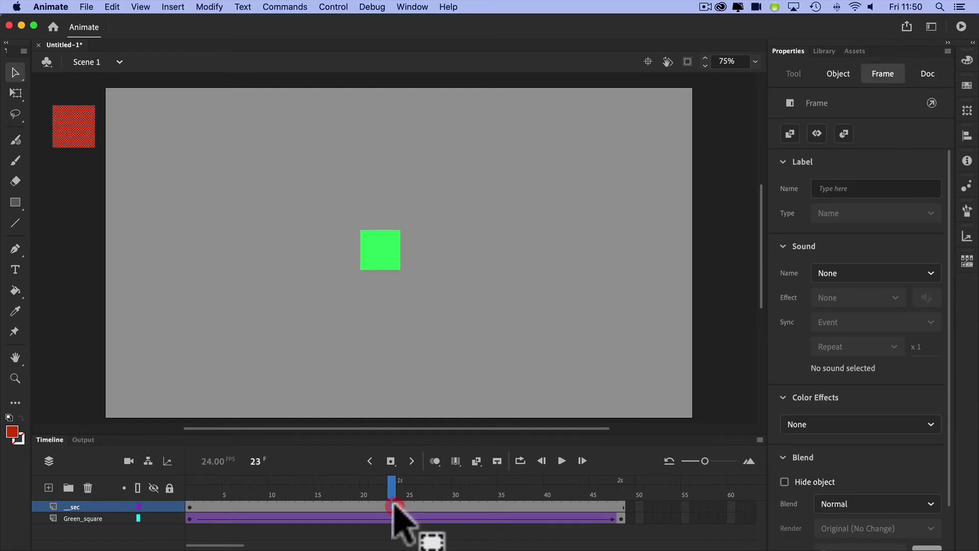
pyautogui.click(391, 461)
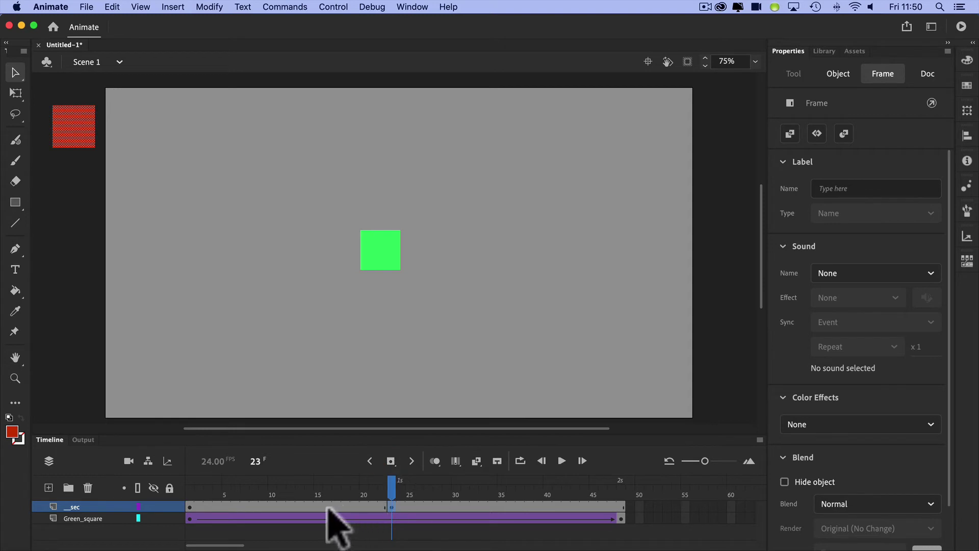
pyautogui.click(78, 125)
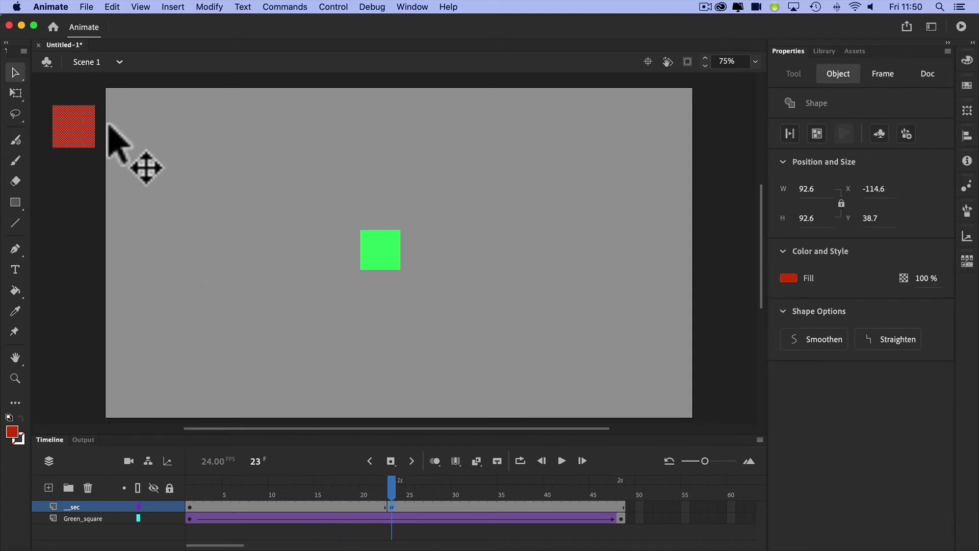
pyautogui.moveTo(109, 125); pyautogui.dragTo(724, 120)
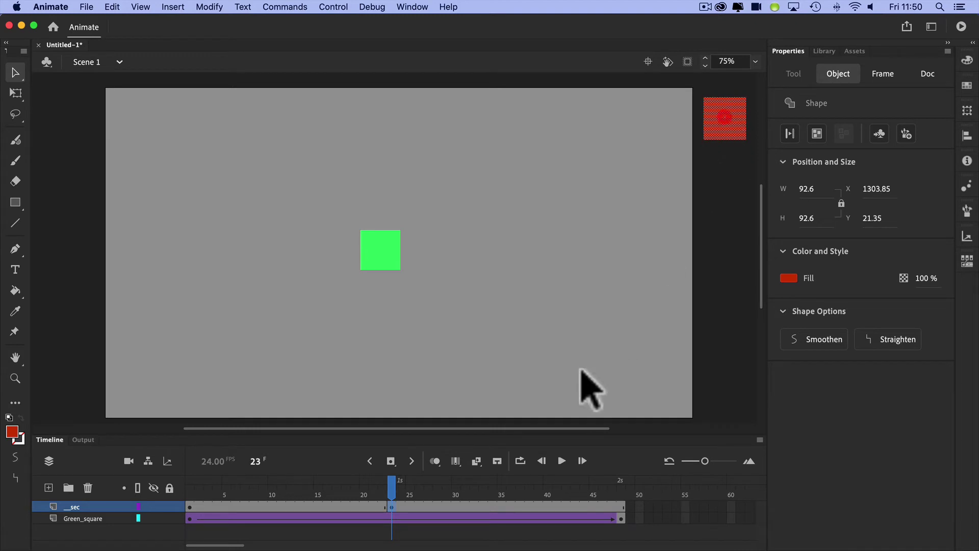
# Convert the red square to a symbol with a classic tween on __sec (frames 1–23), then rewind to frame 1
pyautogui.rightClick(280, 507)
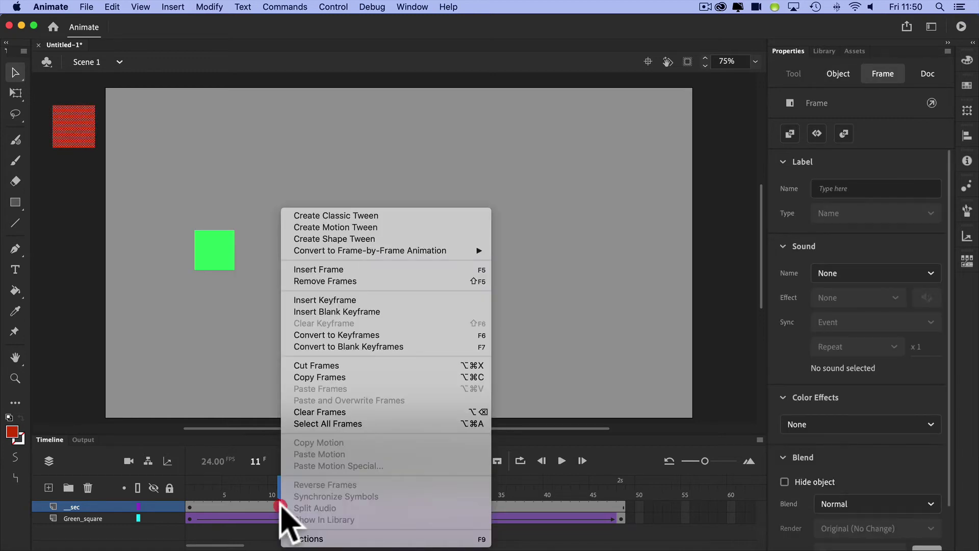
pyautogui.click(340, 216)
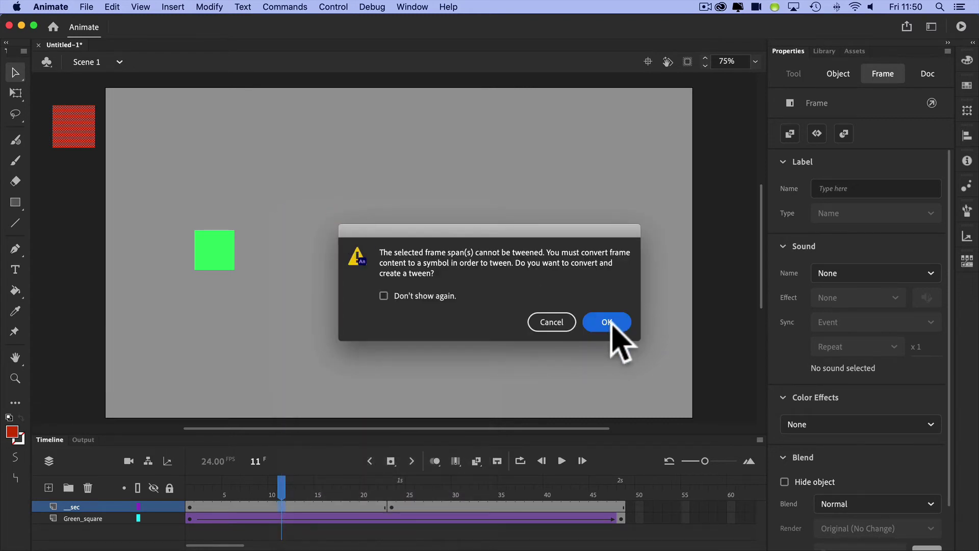
pyautogui.click(607, 322)
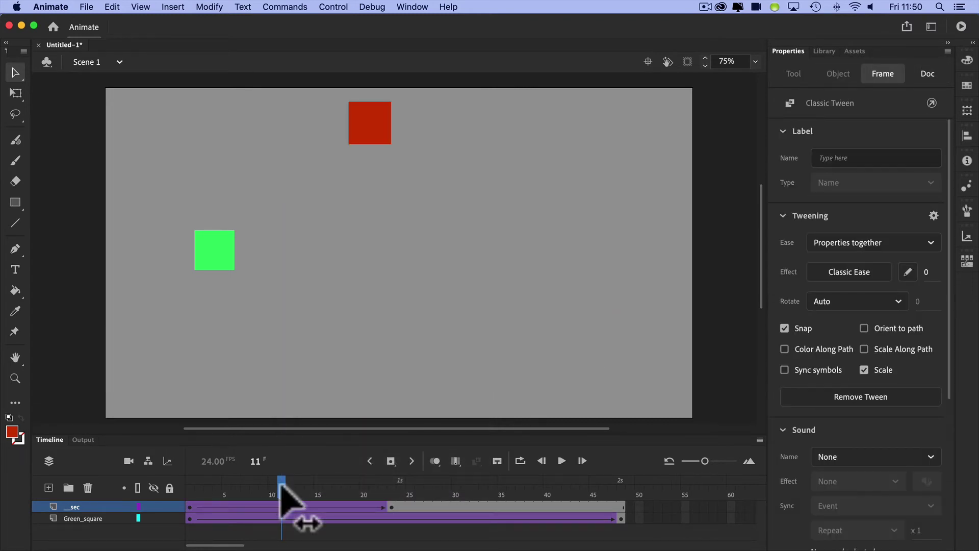
pyautogui.moveTo(280, 484); pyautogui.dragTo(190, 492)
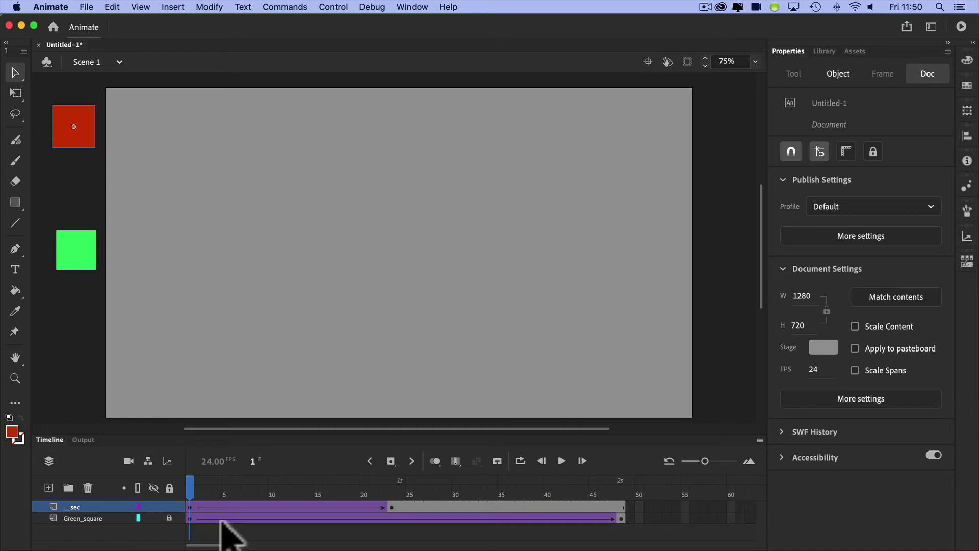
# Hide Green_square and scrub the timeline to preview the red square's tween alone
pyautogui.click(153, 517)
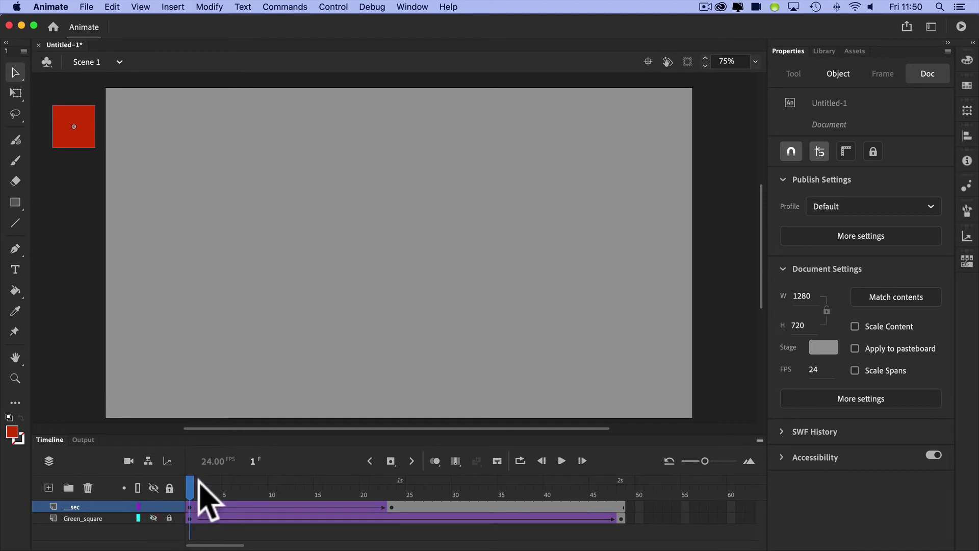
pyautogui.moveTo(190, 484); pyautogui.dragTo(538, 502)
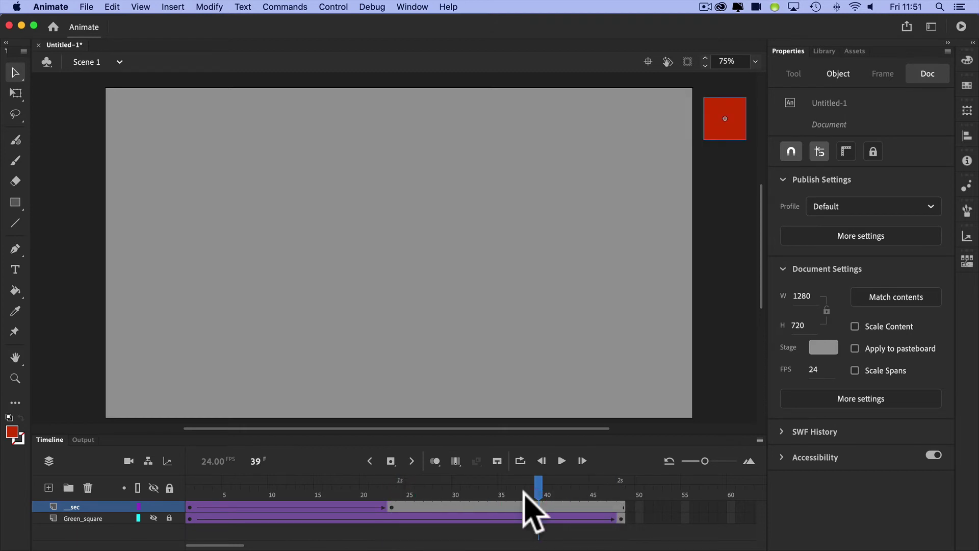
pyautogui.moveTo(530, 487); pyautogui.dragTo(166, 507)
# Unhide Green_square, preview both squares moving together, and run a test movie
pyautogui.click(153, 517)
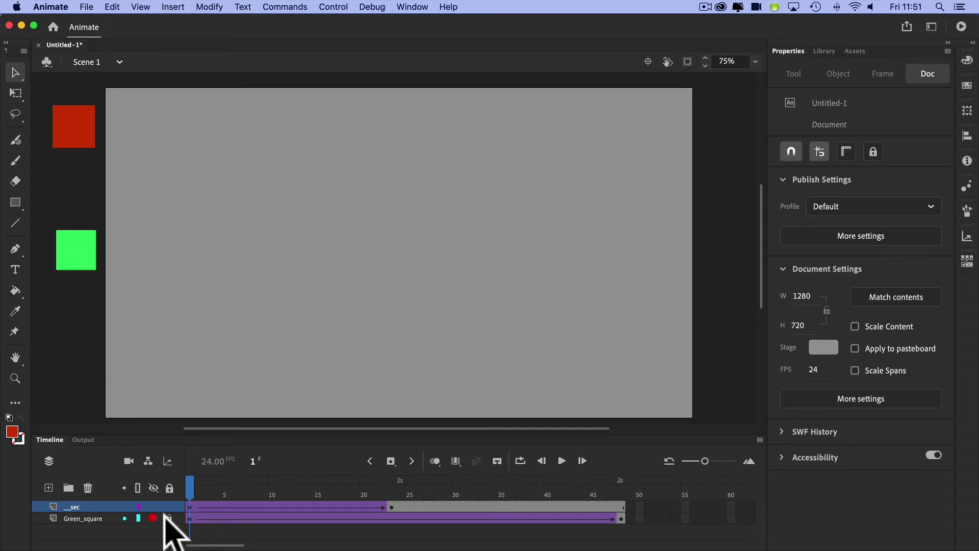
pyautogui.moveTo(190, 480); pyautogui.dragTo(277, 498)
pyautogui.moveTo(247, 502); pyautogui.dragTo(170, 516)
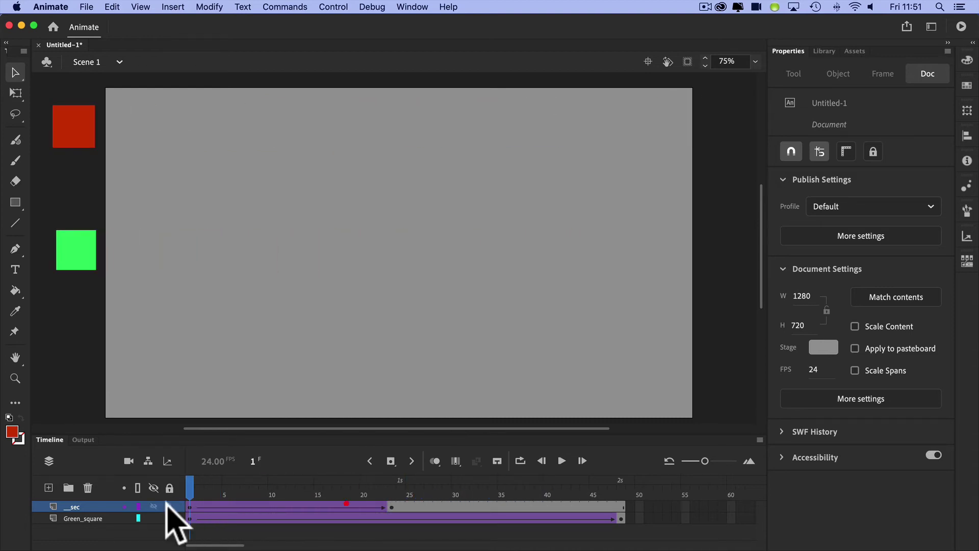
pyautogui.click(961, 27)
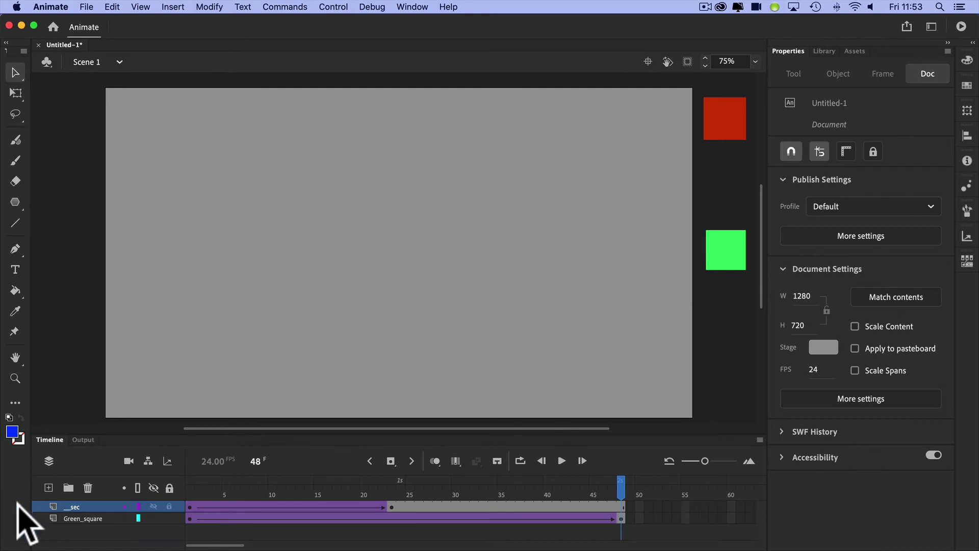
# Add a new top layer and rename it 'shapetween'
pyautogui.click(48, 487)
pyautogui.doubleClick(77, 506)
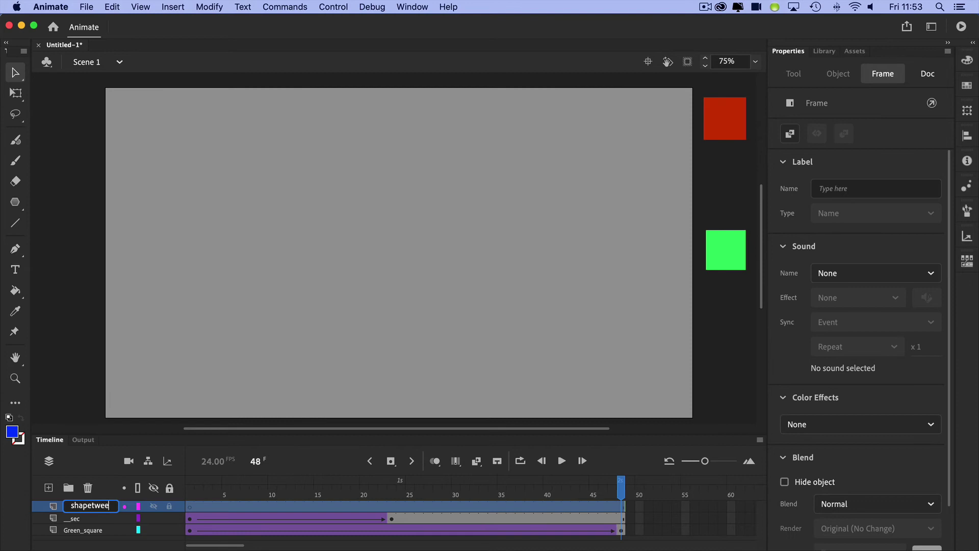
pyautogui.write('shapetween')
pyautogui.click(192, 508)
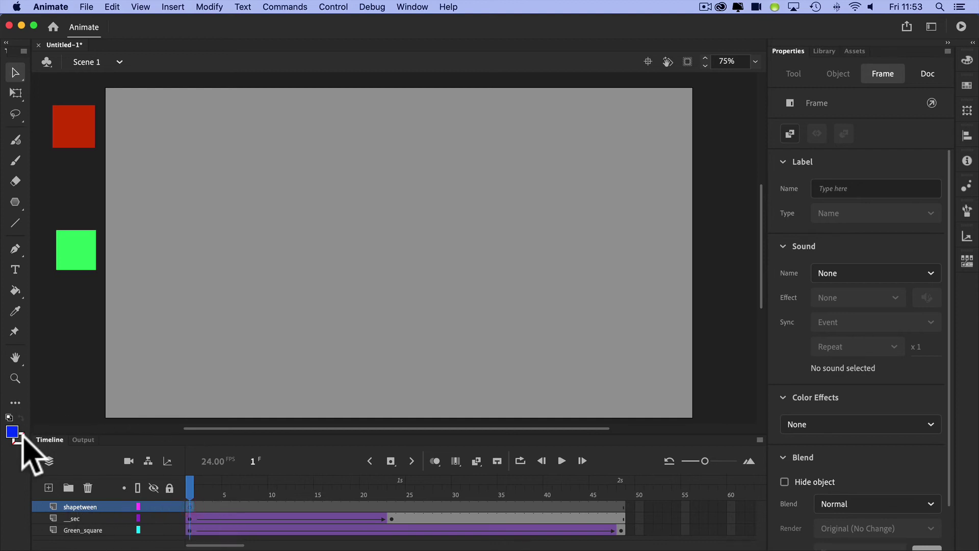
# Draw a blue pentagon with the PolyStar tool left of the stage's lower corner, then go to frame 48
pyautogui.click(14, 202)
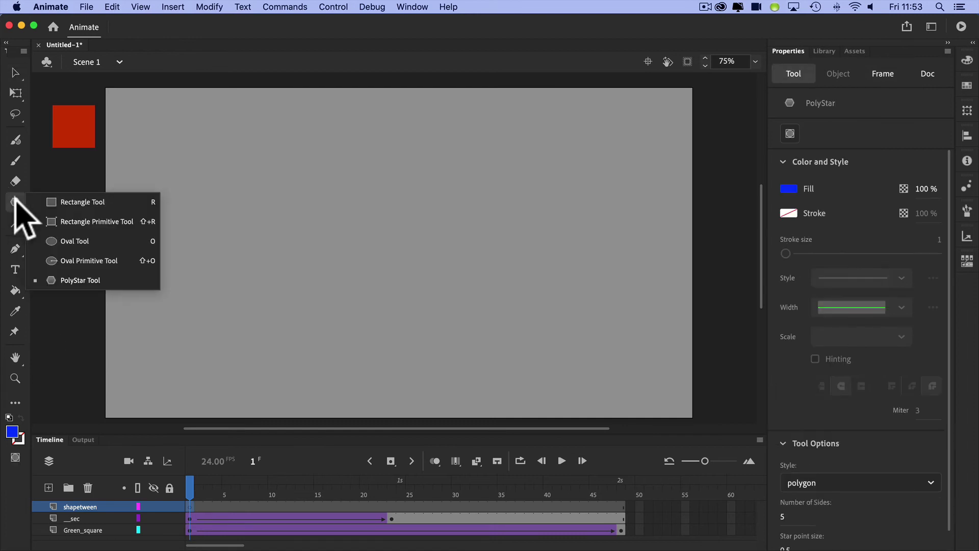
pyautogui.click(79, 280)
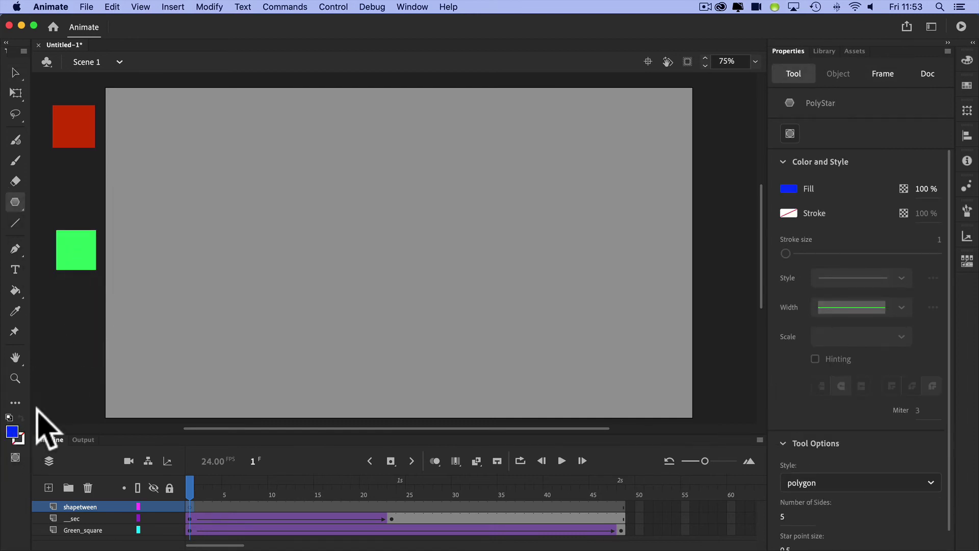
pyautogui.moveTo(62, 357); pyautogui.dragTo(78, 380)
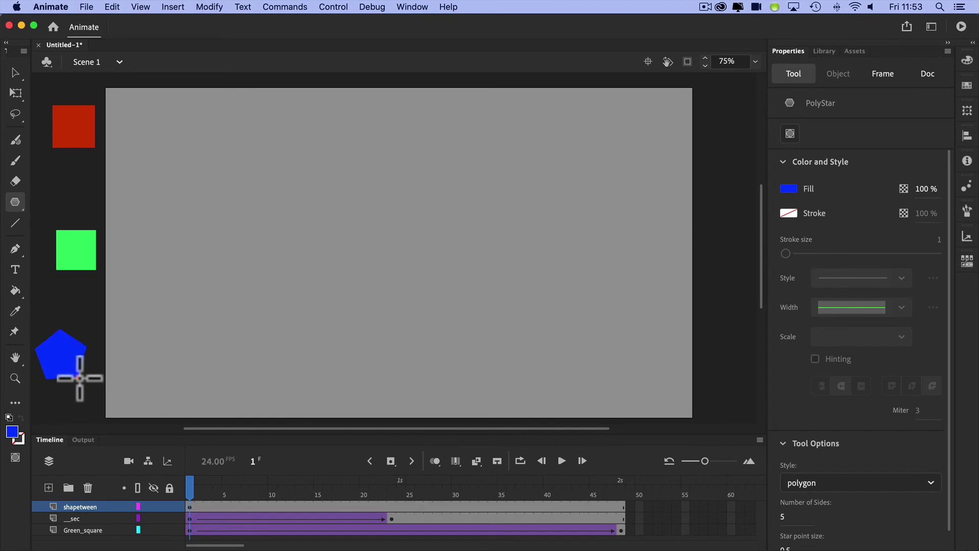
pyautogui.click(15, 73)
pyautogui.moveTo(49, 348); pyautogui.dragTo(57, 351)
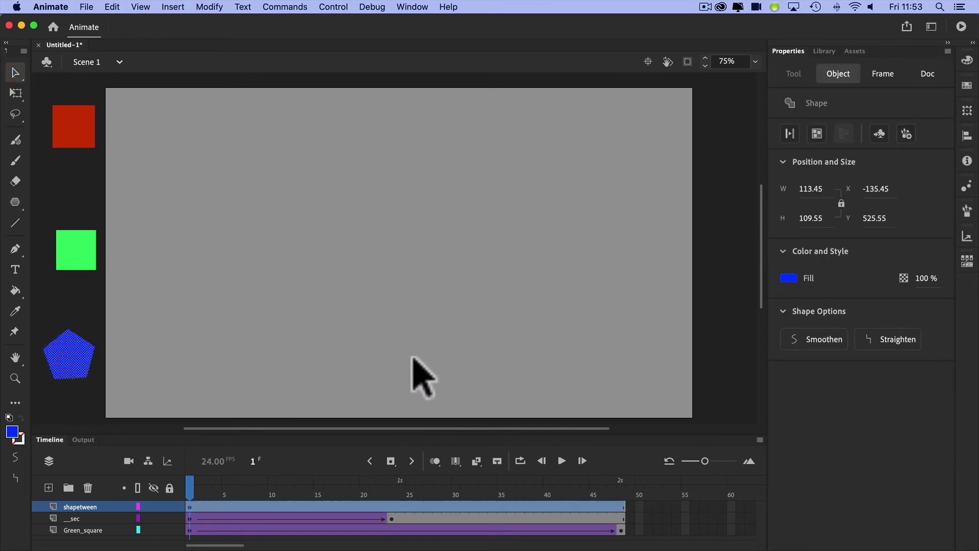
pyautogui.moveTo(190, 491); pyautogui.dragTo(620, 510)
pyautogui.click(619, 511)
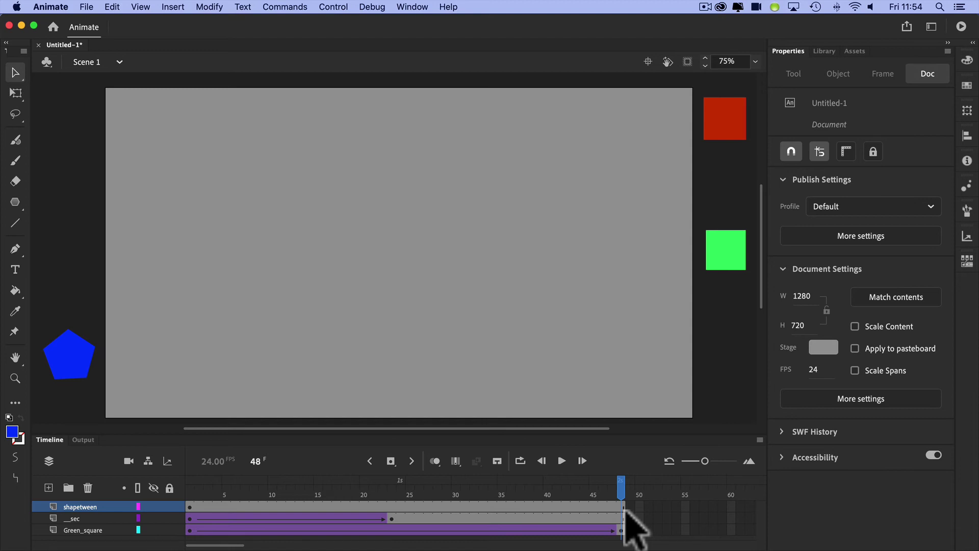
# Insert a blank keyframe at frame 48 of the shapetween layer
pyautogui.click(622, 505)
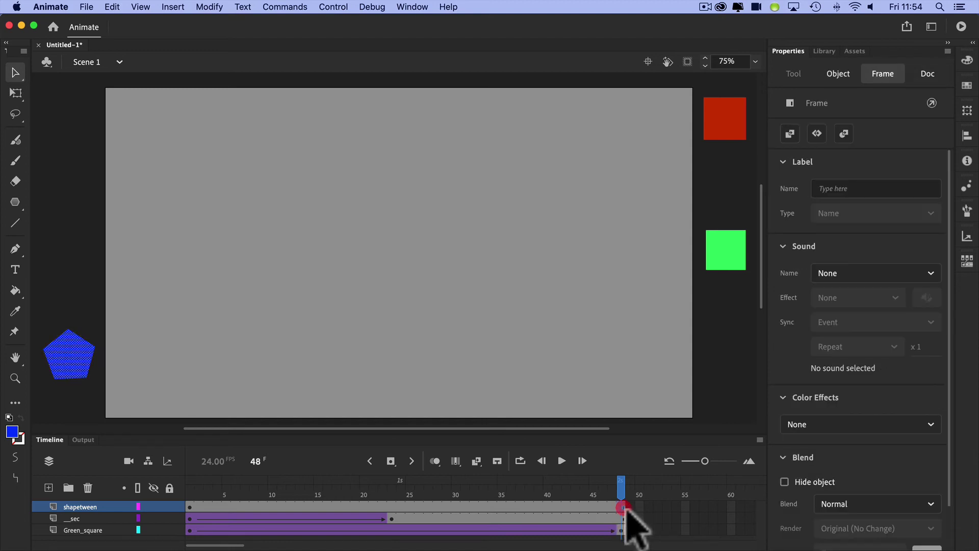
pyautogui.click(391, 461)
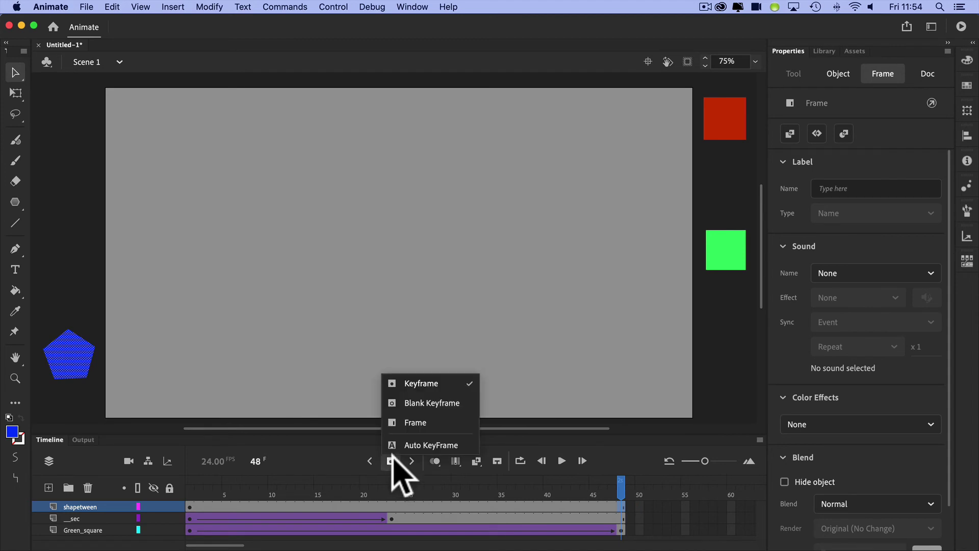
pyautogui.click(421, 403)
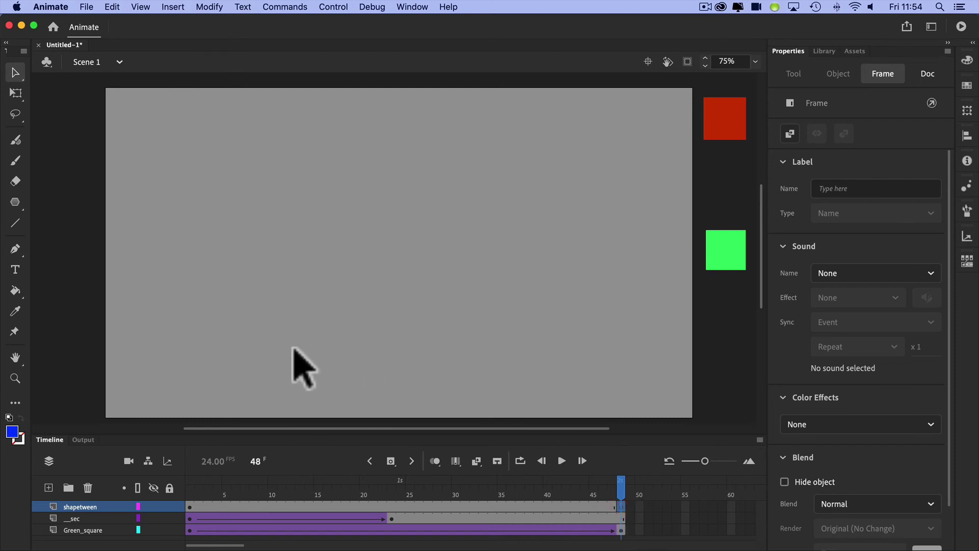
# Draw a blue circle with the Oval tool right of the stage's lower corner, then rewind to frame 1
pyautogui.click(15, 202)
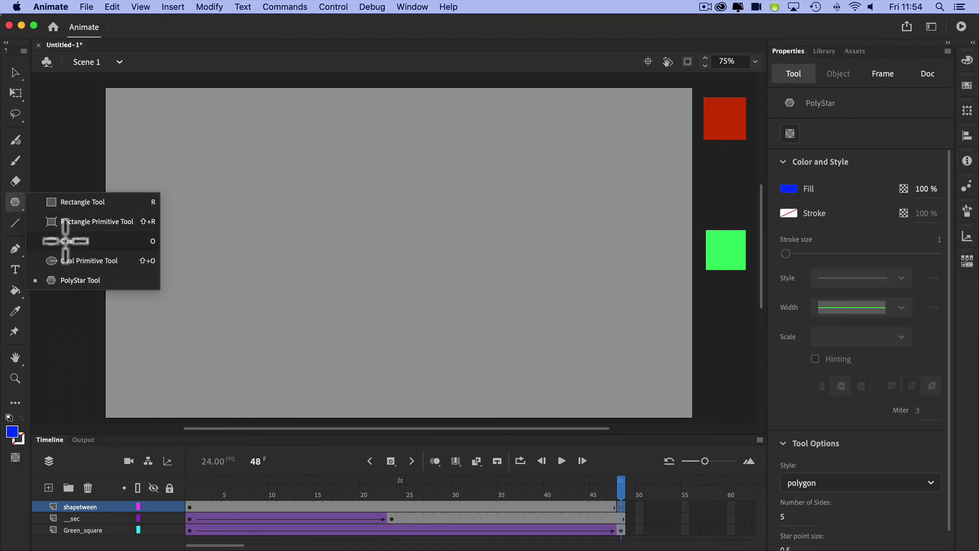
pyautogui.click(66, 241)
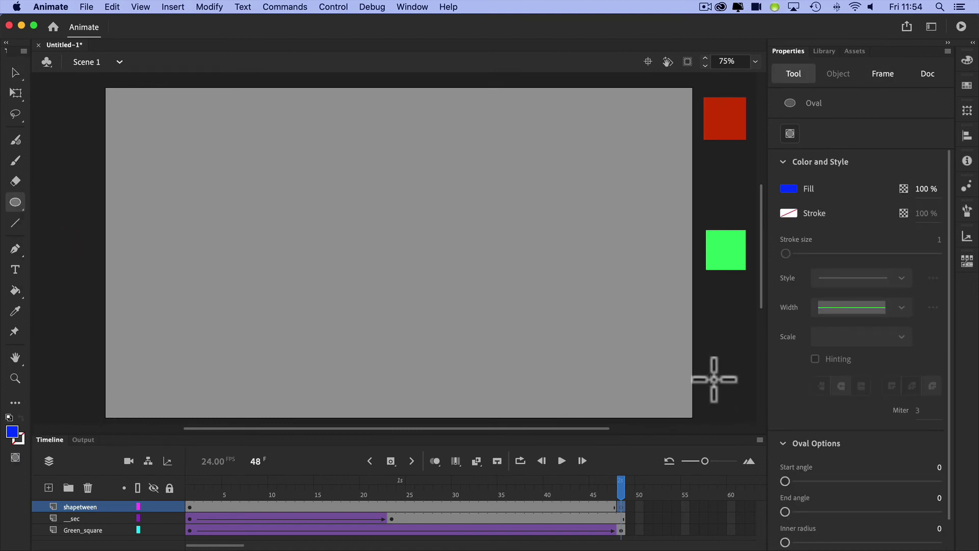
pyautogui.moveTo(709, 365); pyautogui.dragTo(740, 401)
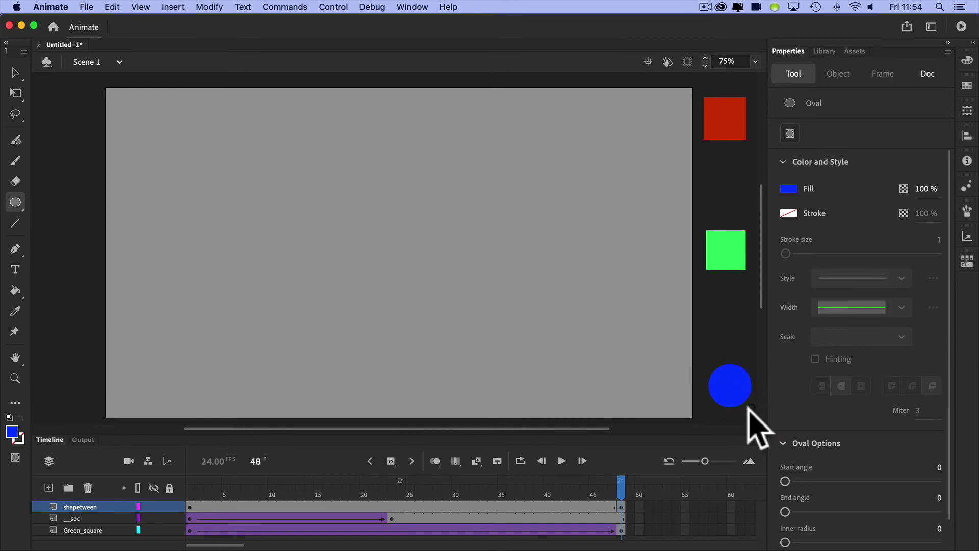
pyautogui.click(614, 482)
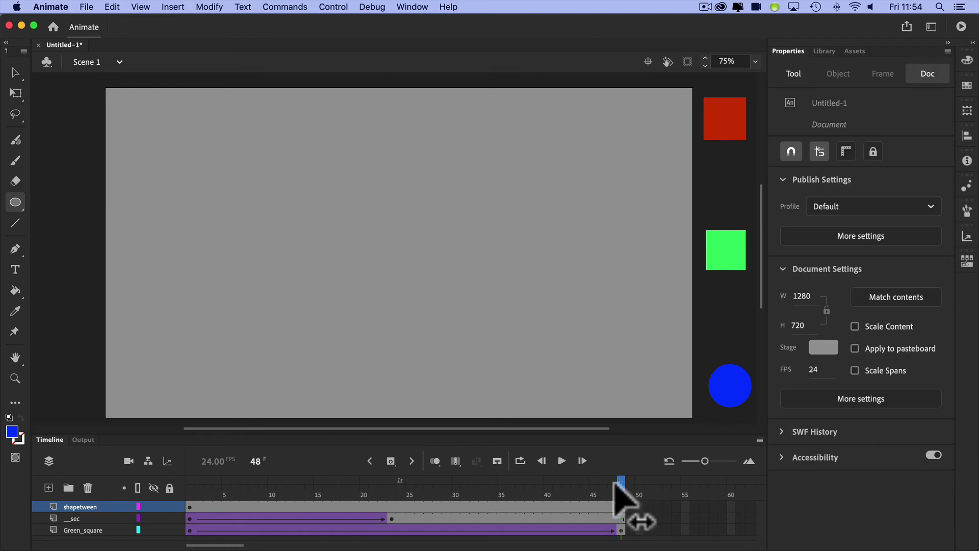
pyautogui.moveTo(614, 481); pyautogui.dragTo(190, 517)
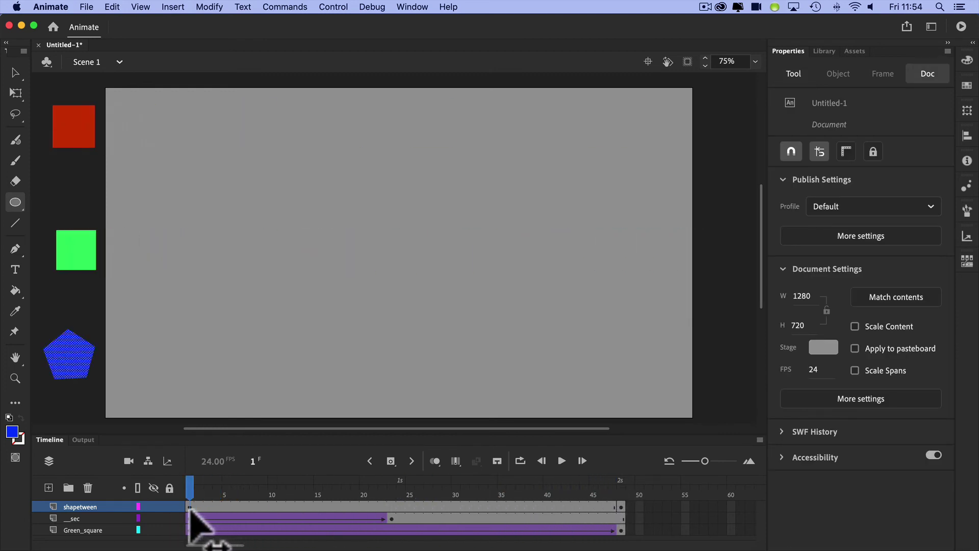
# Hide the __sec and Green_square layers and check shapetween's pentagon at frame 1 and circle at frame 48
pyautogui.click(153, 518)
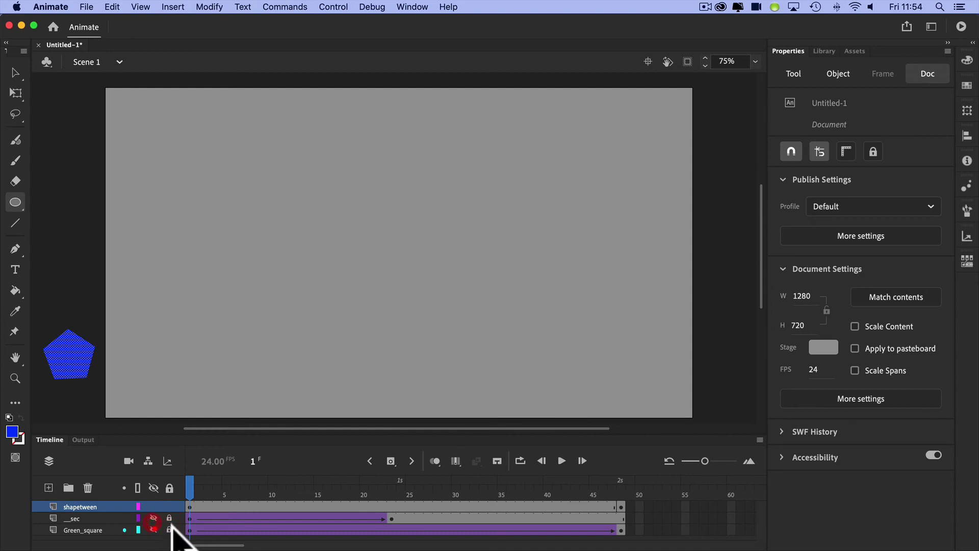
pyautogui.click(153, 529)
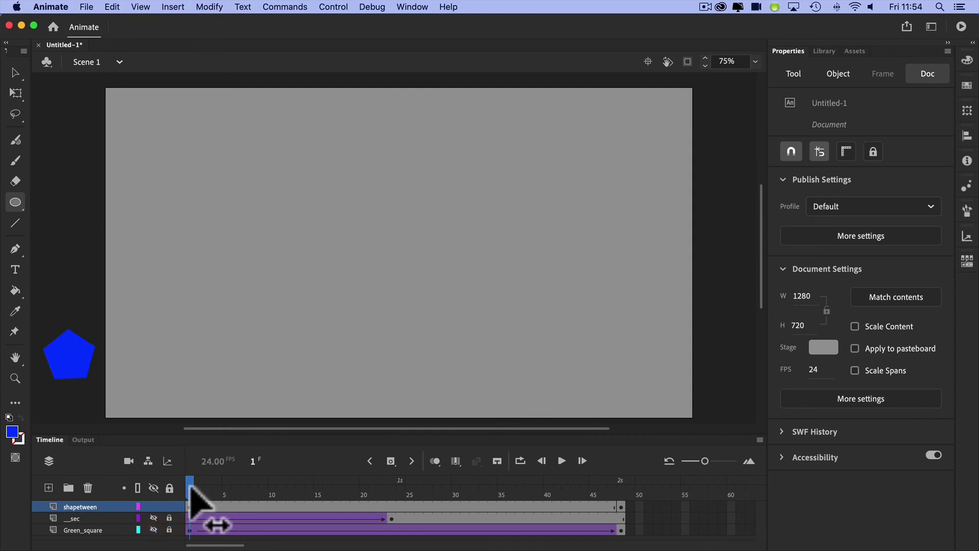
pyautogui.click(189, 506)
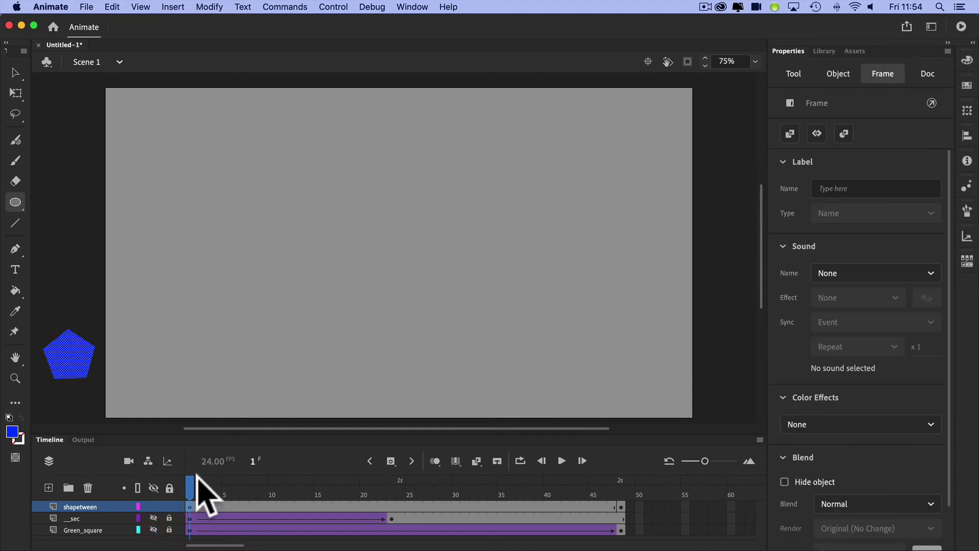
pyautogui.moveTo(196, 505); pyautogui.dragTo(623, 520)
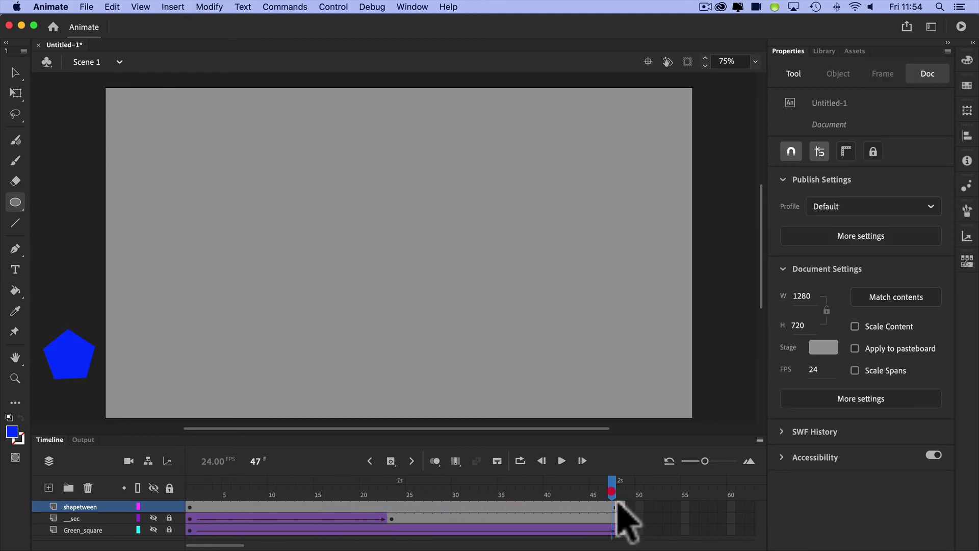
pyautogui.click(620, 506)
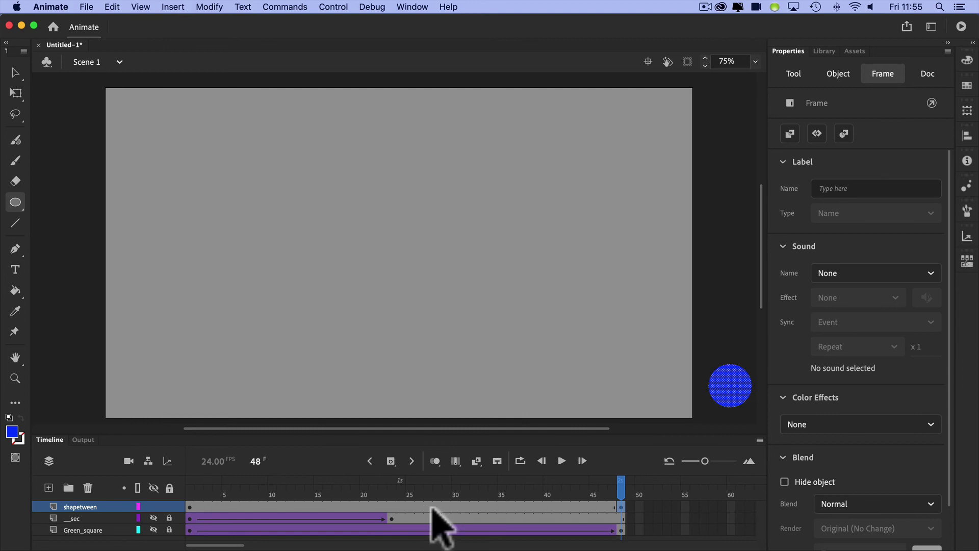
# Create a shape tween at frame 24 of shapetween and scrub back to frame 1 to watch the morph
pyautogui.rightClick(404, 506)
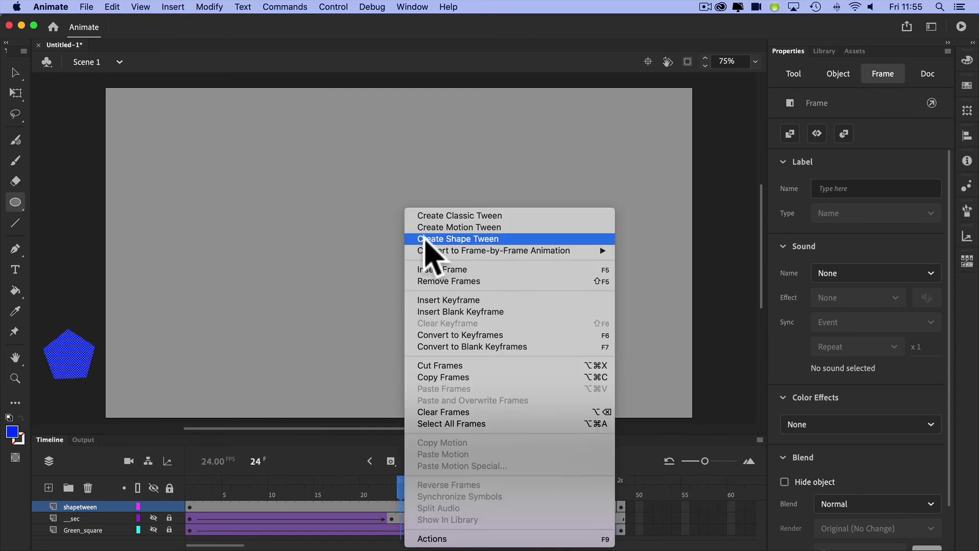
pyautogui.click(471, 239)
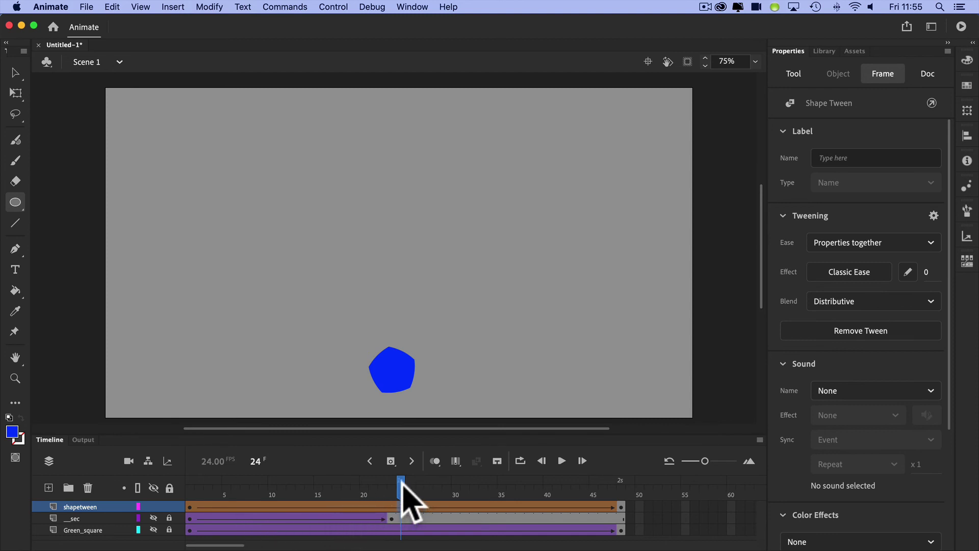
pyautogui.moveTo(400, 484); pyautogui.dragTo(182, 525)
pyautogui.click(174, 492)
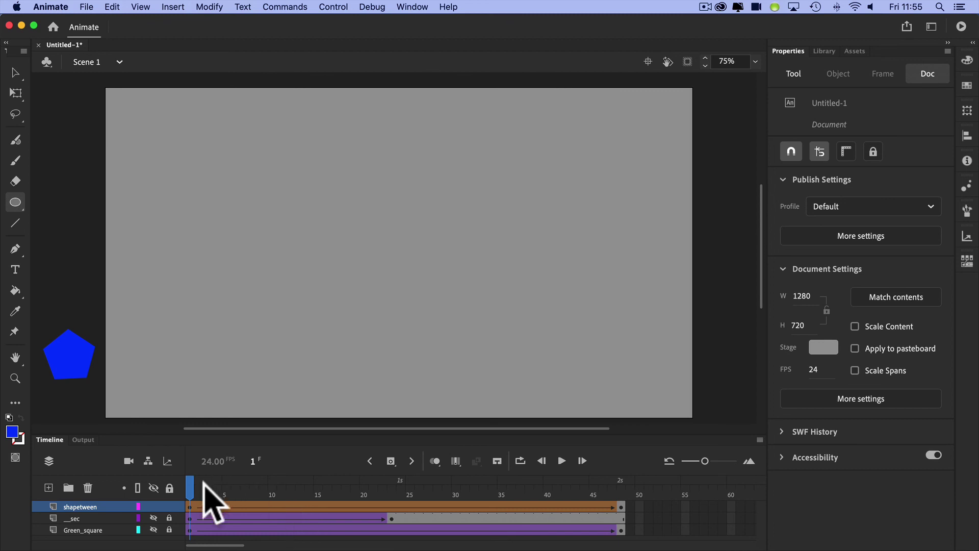
# Unhide the __sec and Green_square layers, preview all three animations, and select frame 48
pyautogui.moveTo(192, 494); pyautogui.dragTo(431, 527)
pyautogui.click(153, 518)
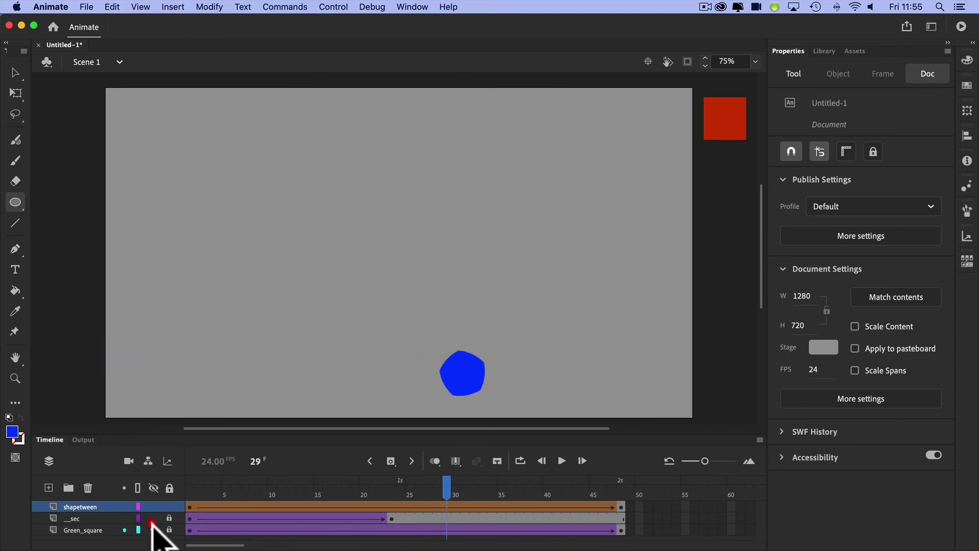
pyautogui.click(154, 527)
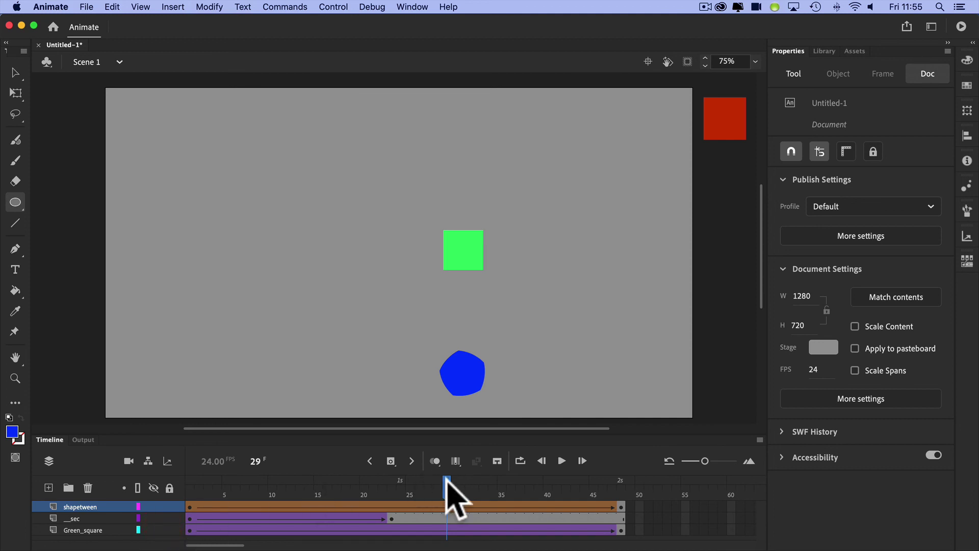
pyautogui.moveTo(447, 487); pyautogui.dragTo(622, 525)
pyautogui.click(622, 528)
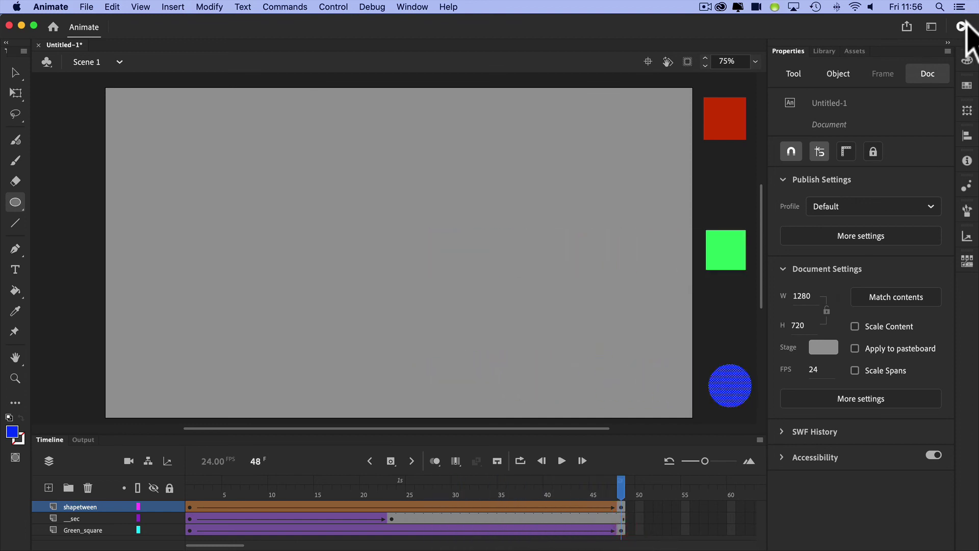
pyautogui.click(961, 26)
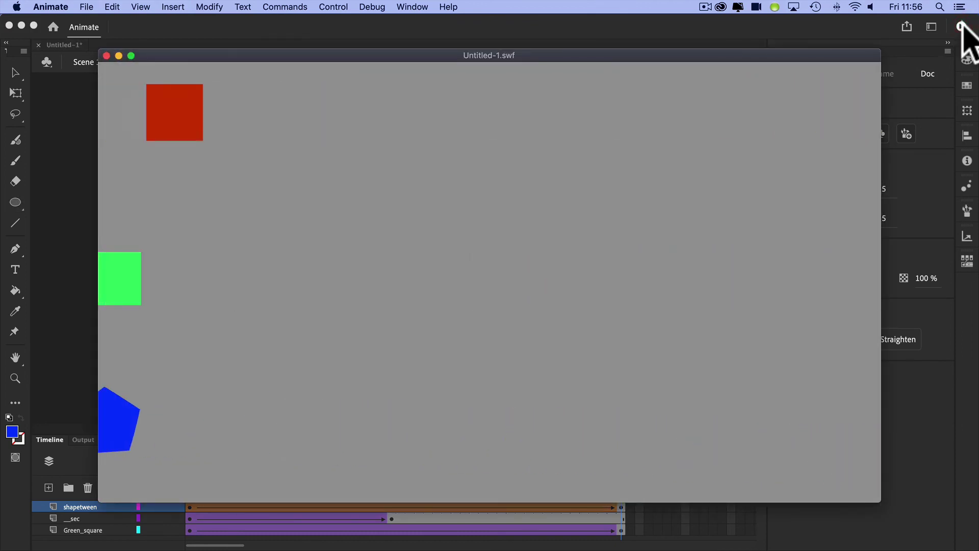
pyautogui.click(106, 56)
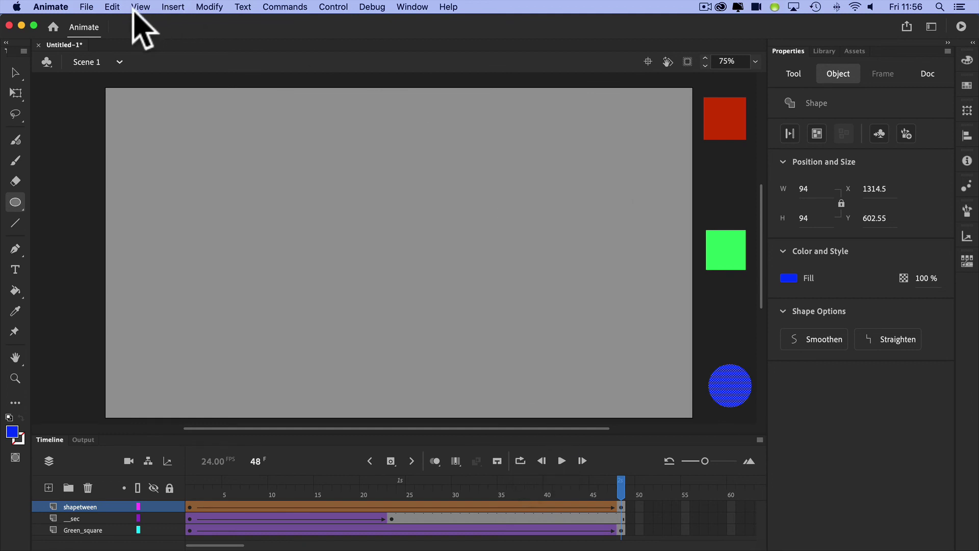
# Save As tweentest1.fla in the ZZ Tecnocamp video tuts folder
pyautogui.click(85, 7)
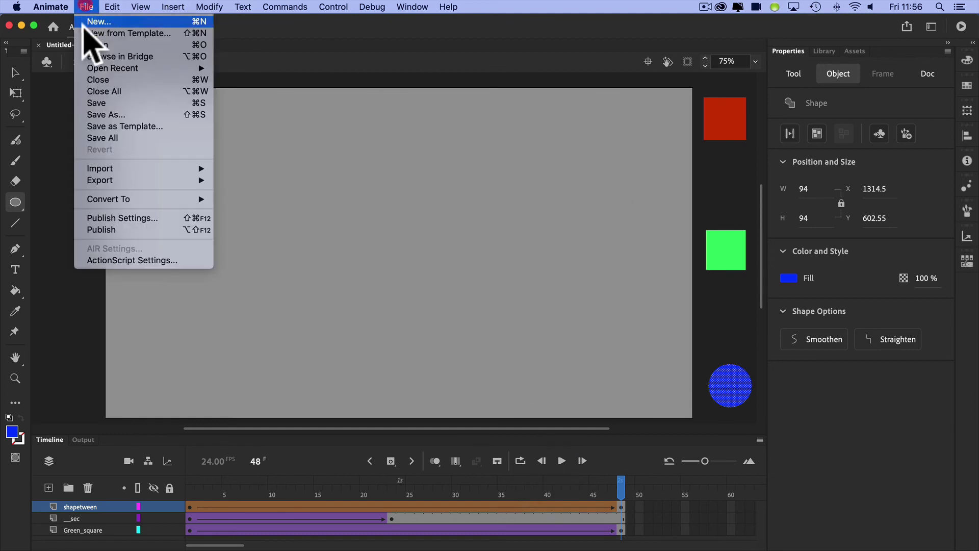
pyautogui.click(97, 114)
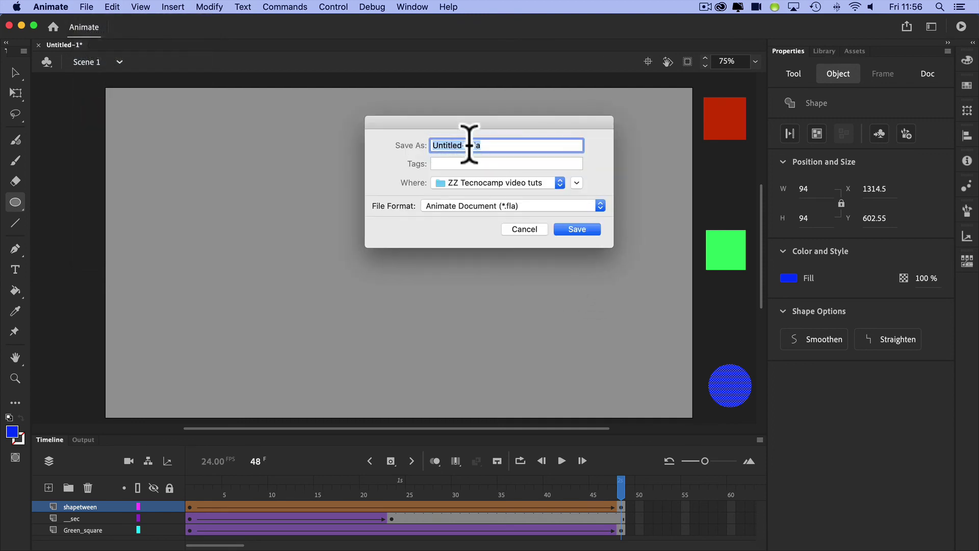
pyautogui.click(479, 145)
pyautogui.press('BackSpace')
pyautogui.press('BackSpace')
pyautogui.press('BackSpace')
pyautogui.press('BackSpace')
pyautogui.press('BackSpace')
pyautogui.press('BackSpace')
pyautogui.press('BackSpace')
pyautogui.press('BackSpace')
pyautogui.press('BackSpace')
pyautogui.press('BackSpace')
pyautogui.write('tweentes')
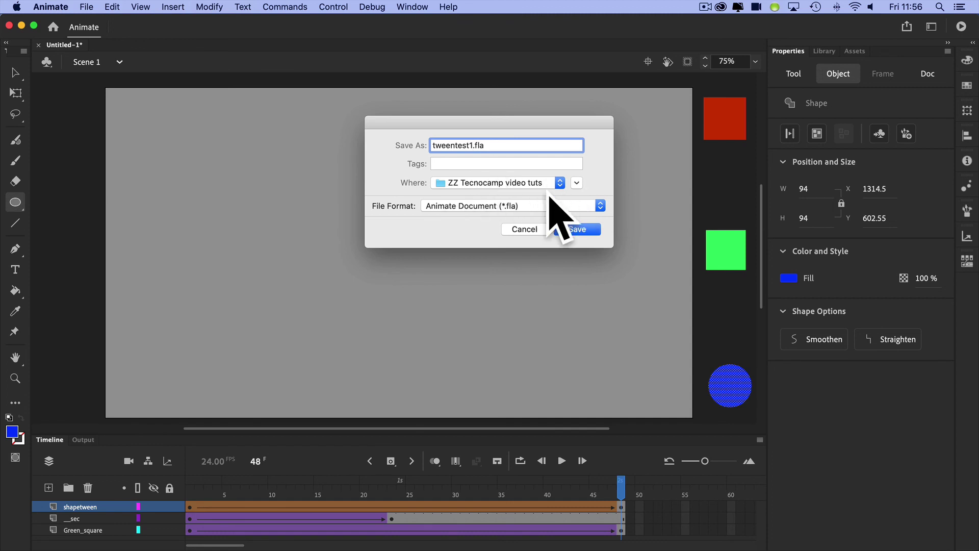
pyautogui.click(577, 229)
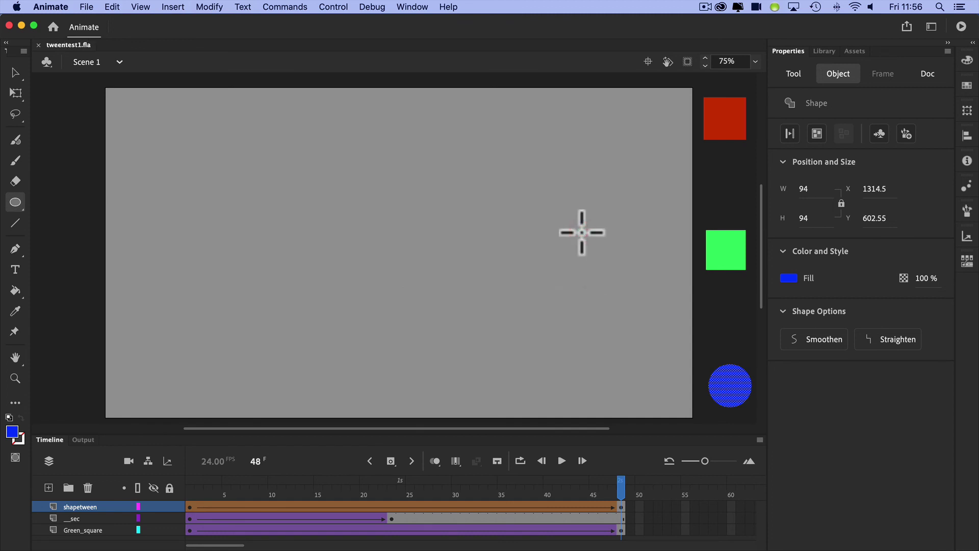